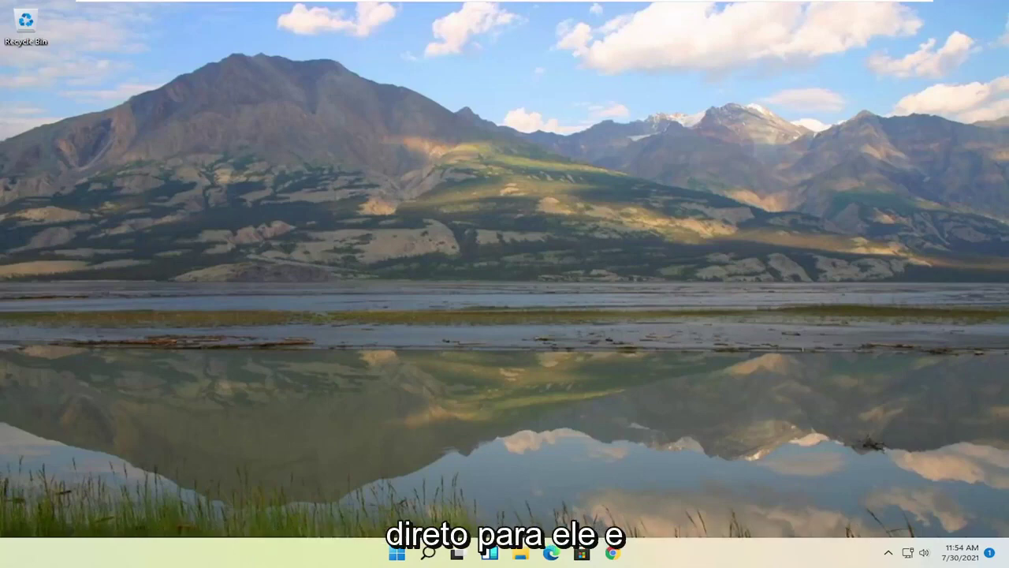
Step: Launch Registry Editor as administrator from a 'registry editor' Start search, approving the UAC prompt
left_click(397, 556)
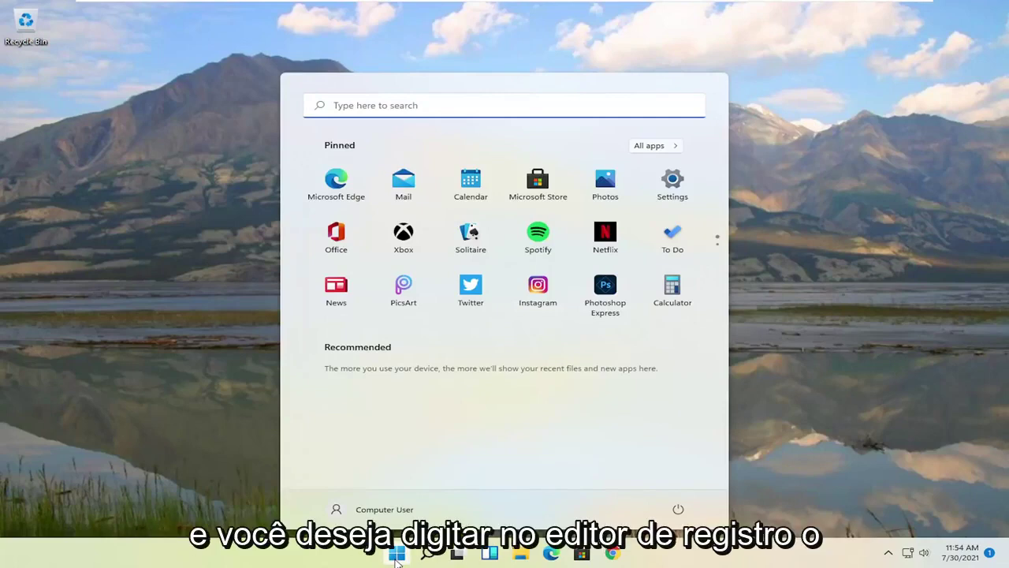
type("registry editor")
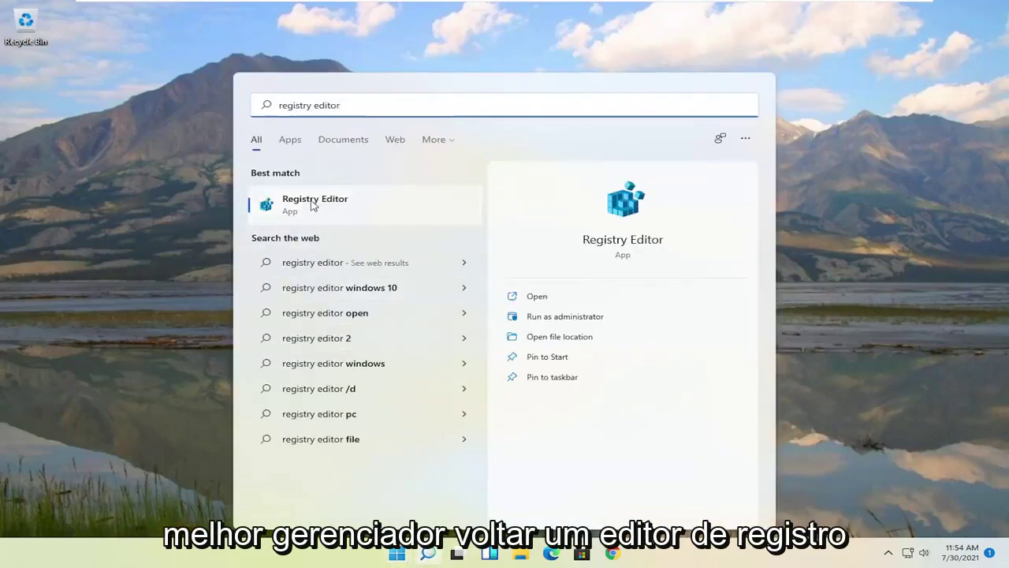
right_click(287, 207)
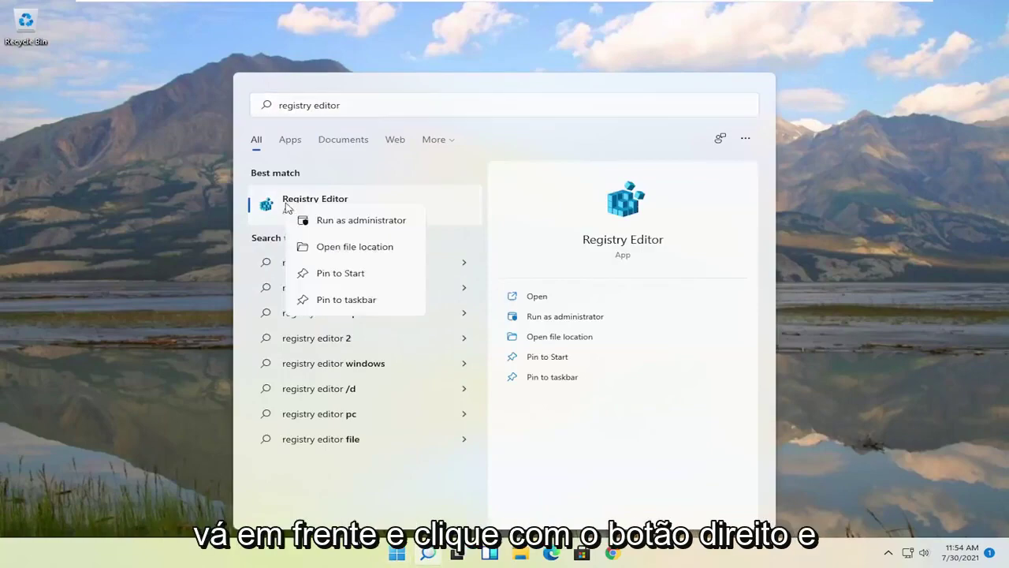
left_click(365, 227)
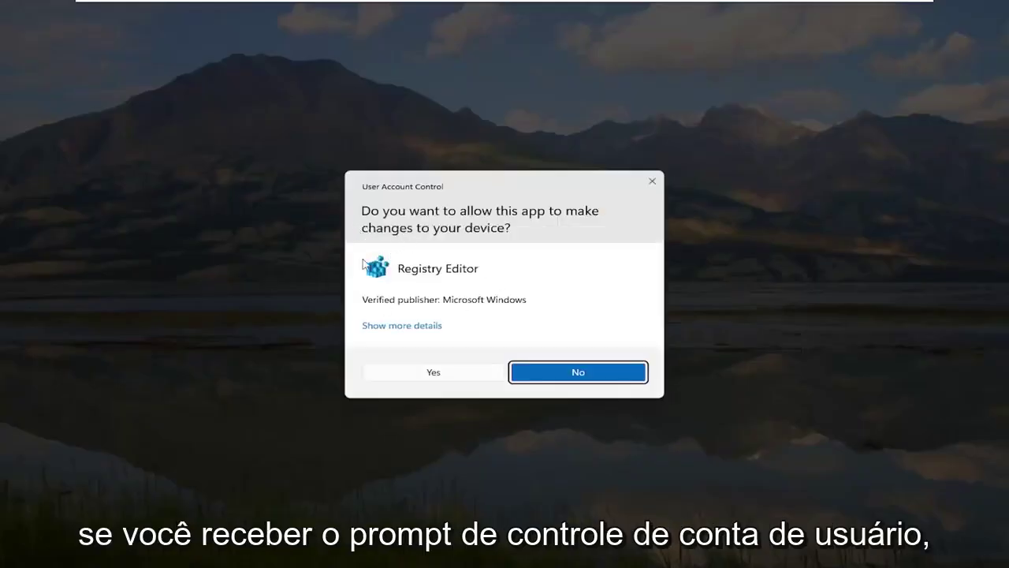
left_click(442, 377)
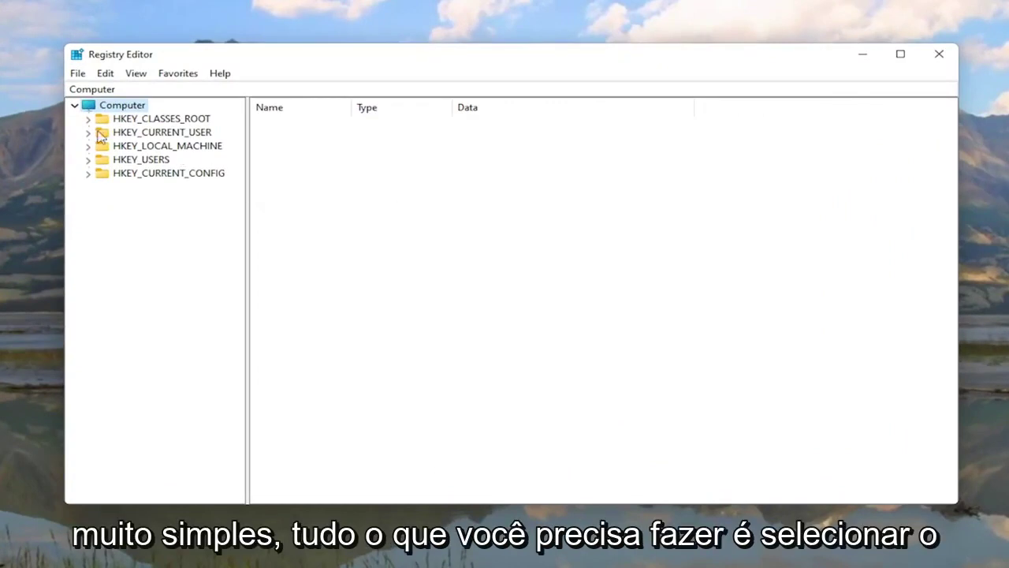
left_click(77, 74)
left_click(88, 107)
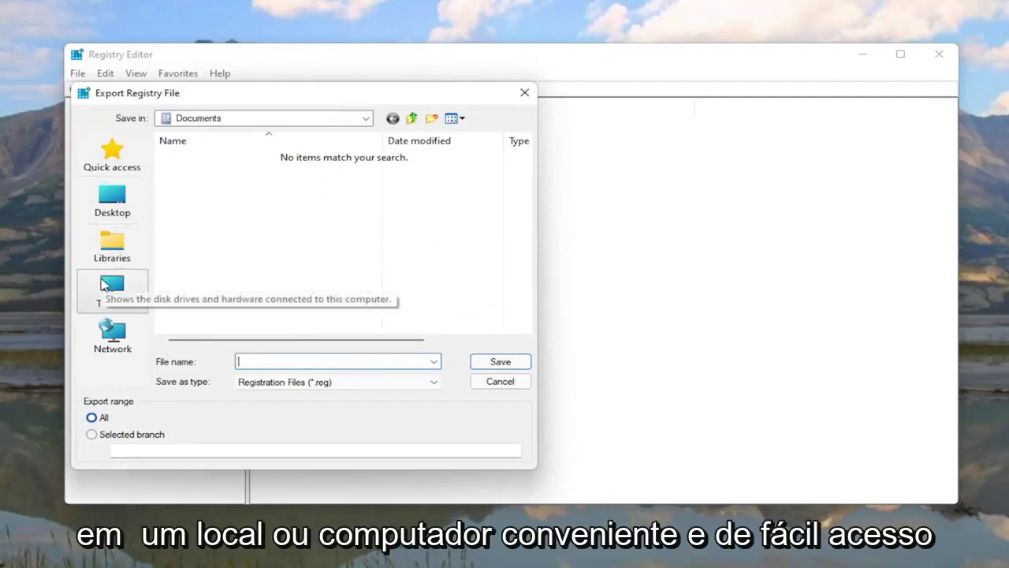
left_click(108, 202)
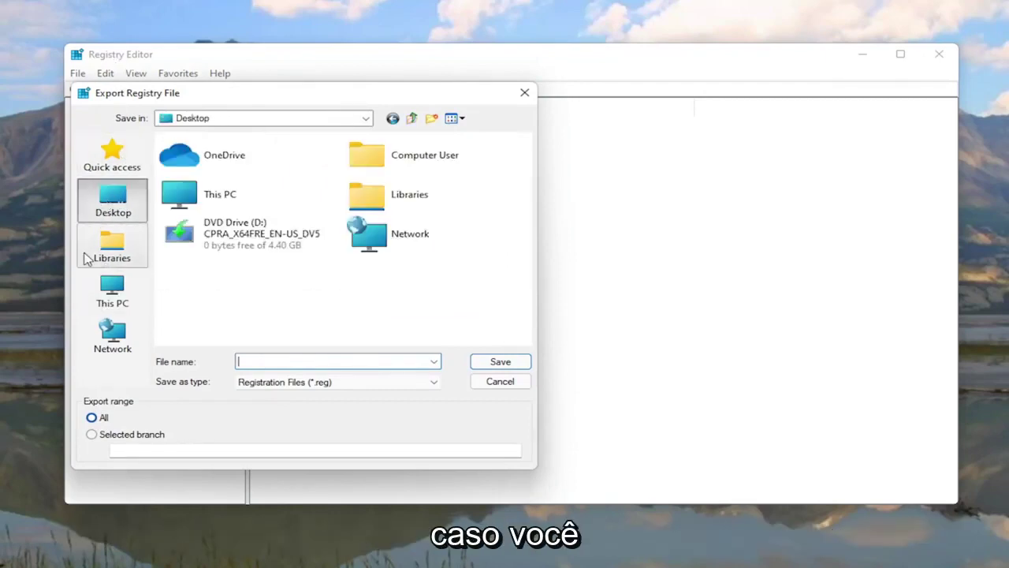
left_click(494, 382)
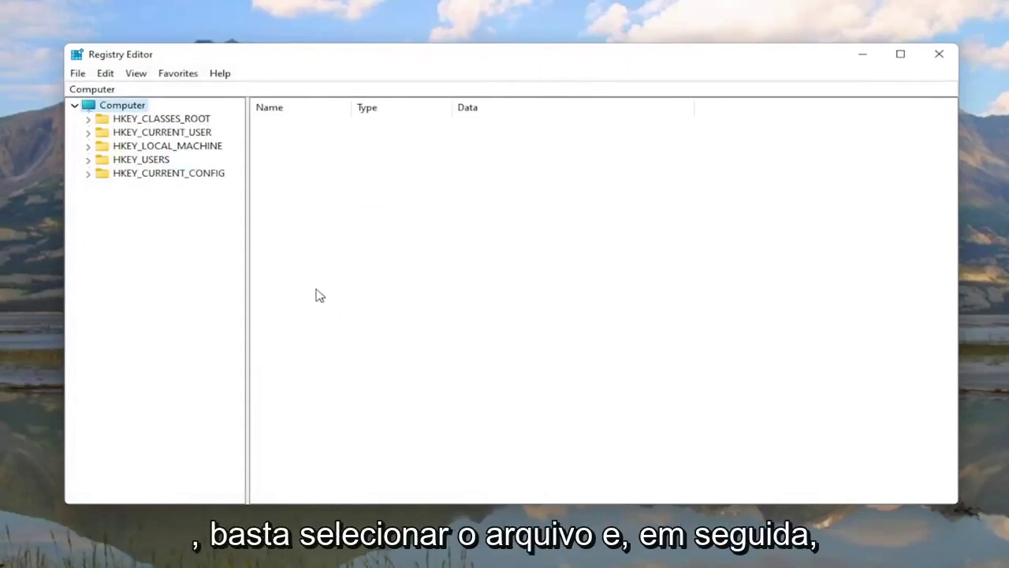
left_click(78, 74)
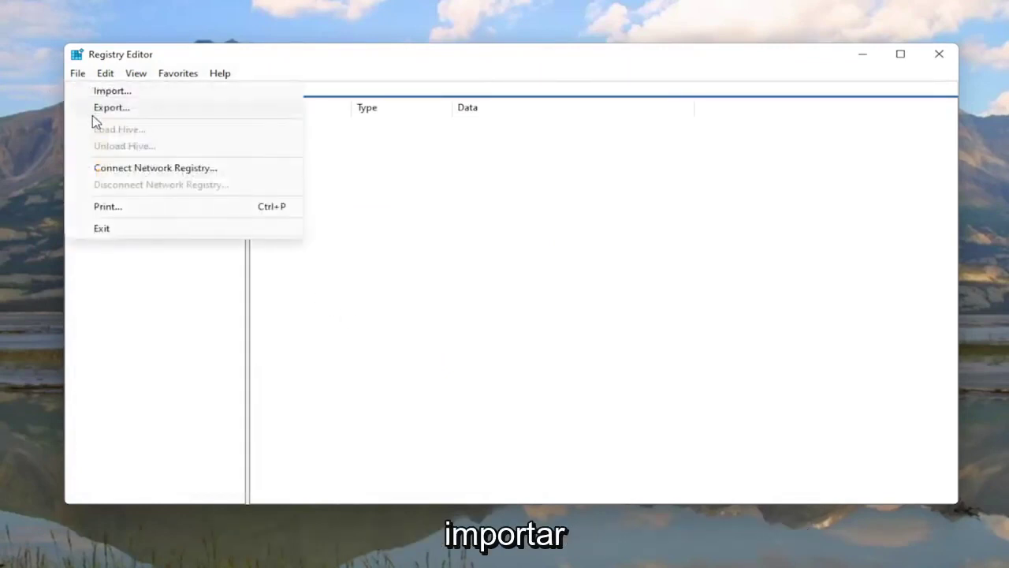
left_click(101, 90)
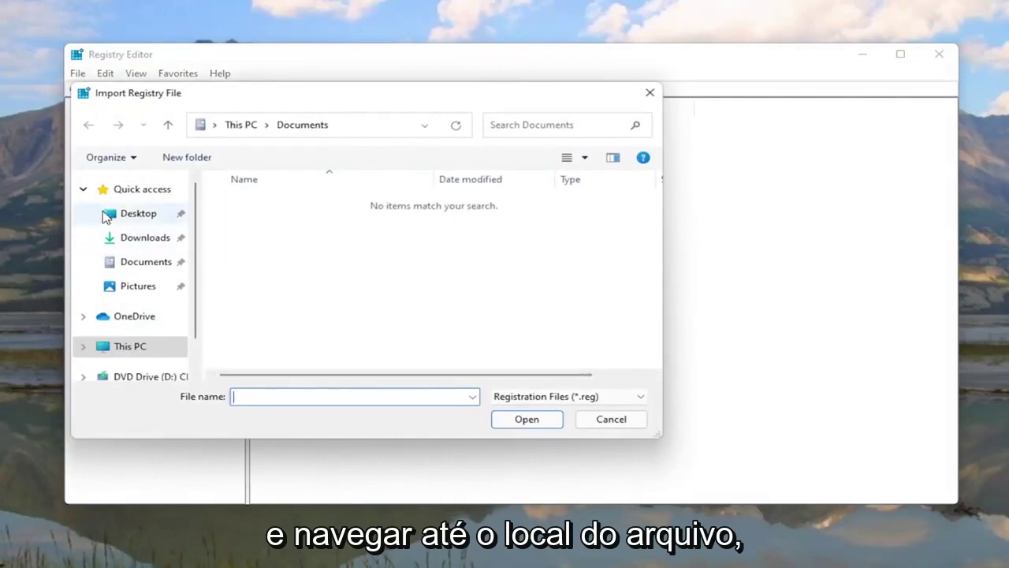
left_click(107, 215)
left_click(620, 422)
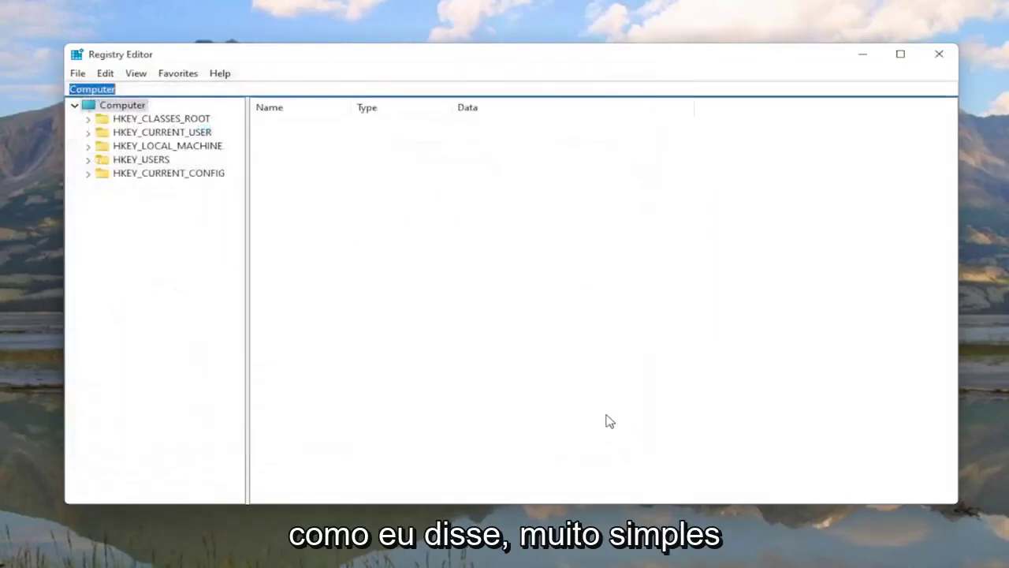
Step: Expand HKEY_LOCAL_MACHINE\SYSTEM\ControlSet001\Services and select the Ndu key to view its Start value
left_click(194, 301)
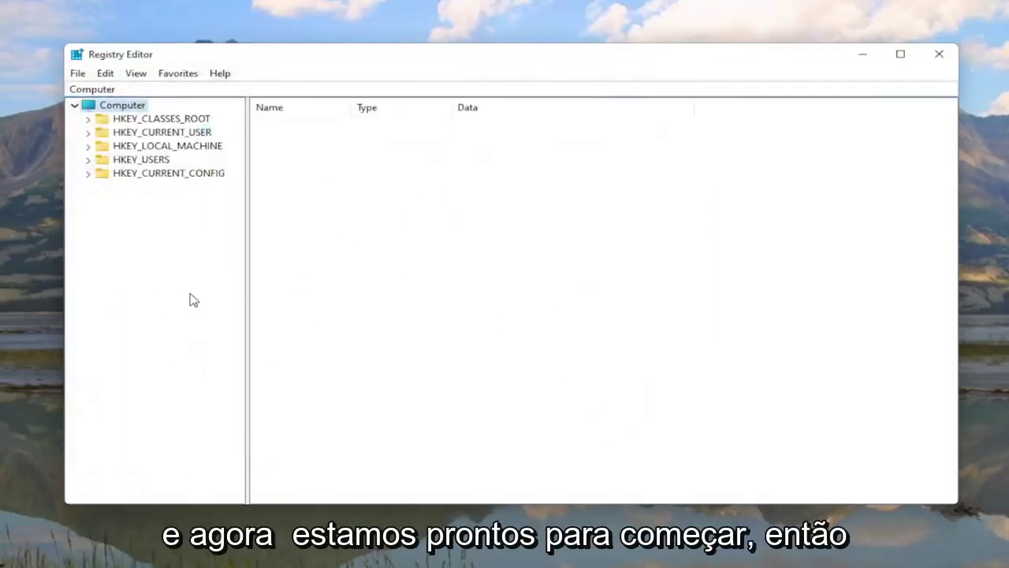
left_click(166, 148)
double_click(168, 148)
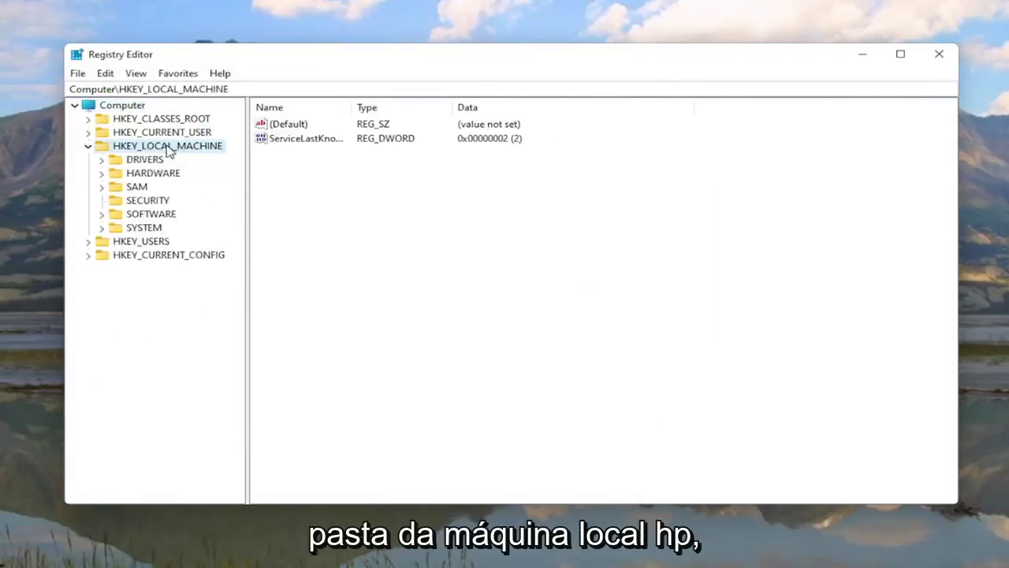
double_click(128, 228)
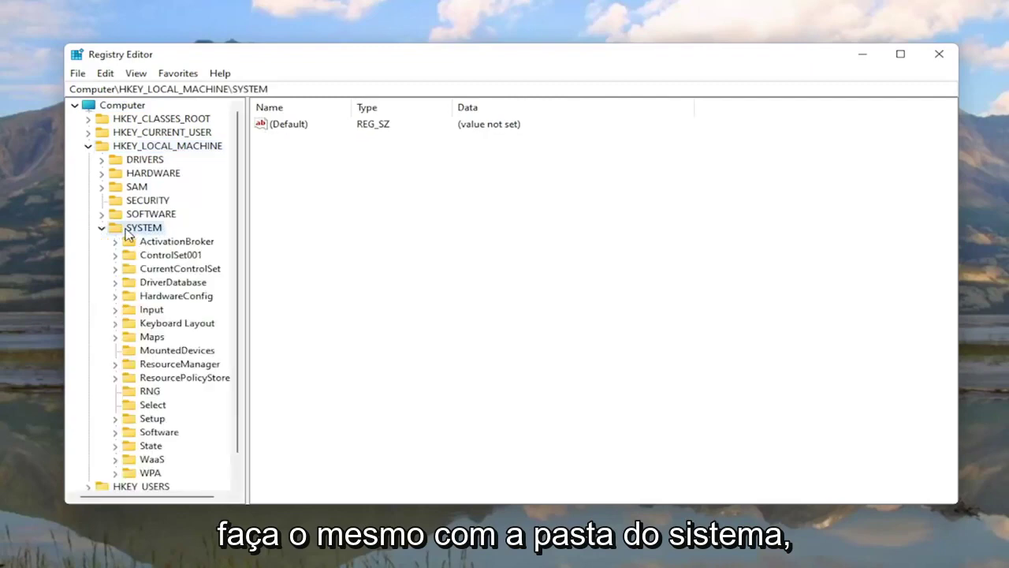
double_click(170, 257)
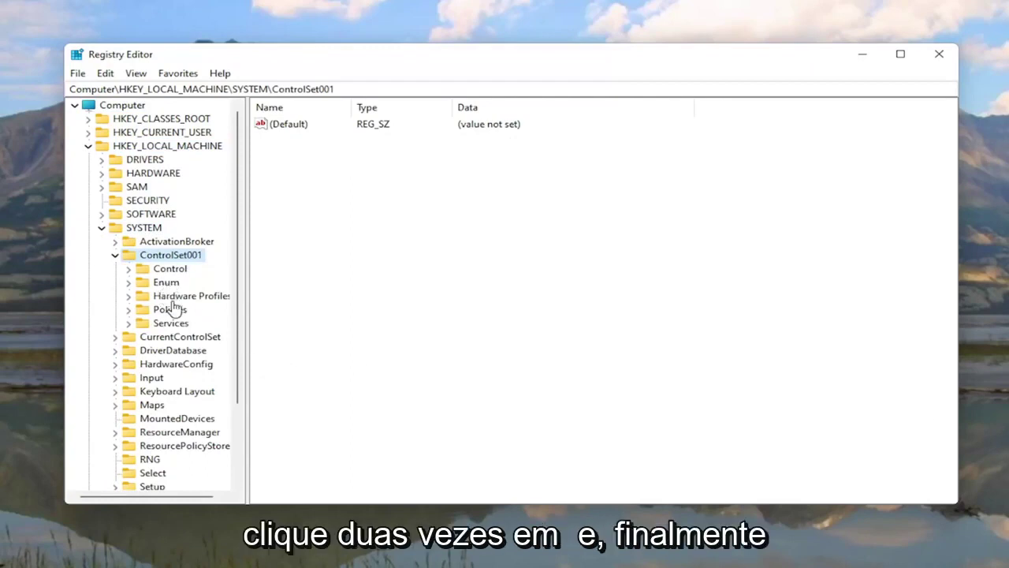
double_click(162, 325)
scroll(164, 330, "down", 20)
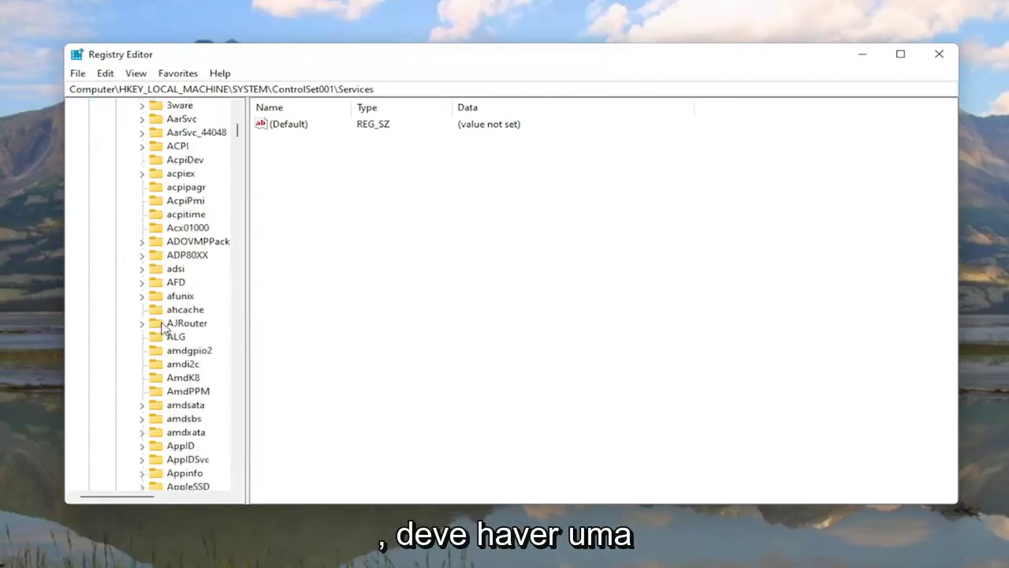
scroll(163, 329, "down", 20)
scroll(169, 347, "down", 20)
scroll(177, 383, "down", 20)
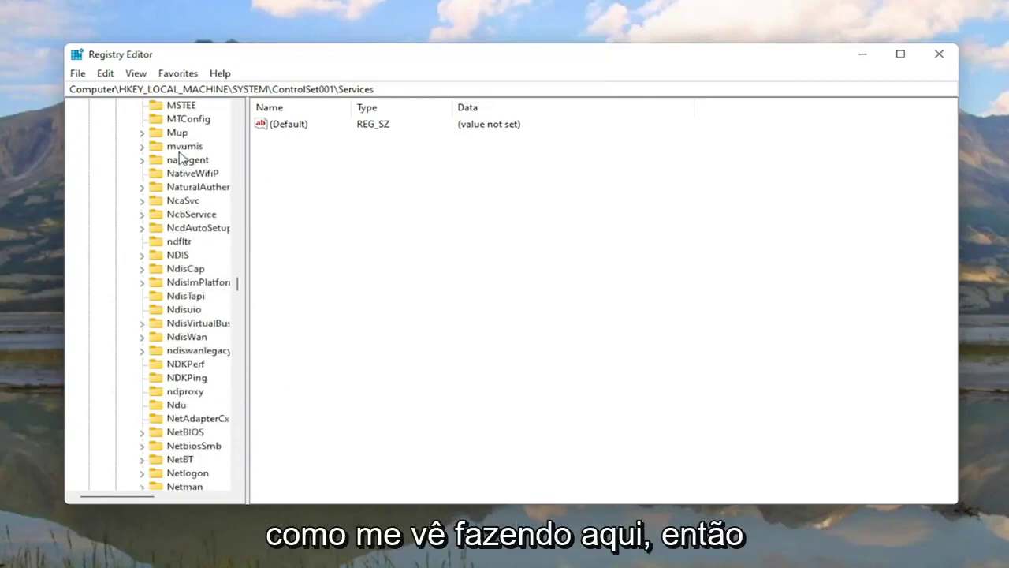
left_click(177, 405)
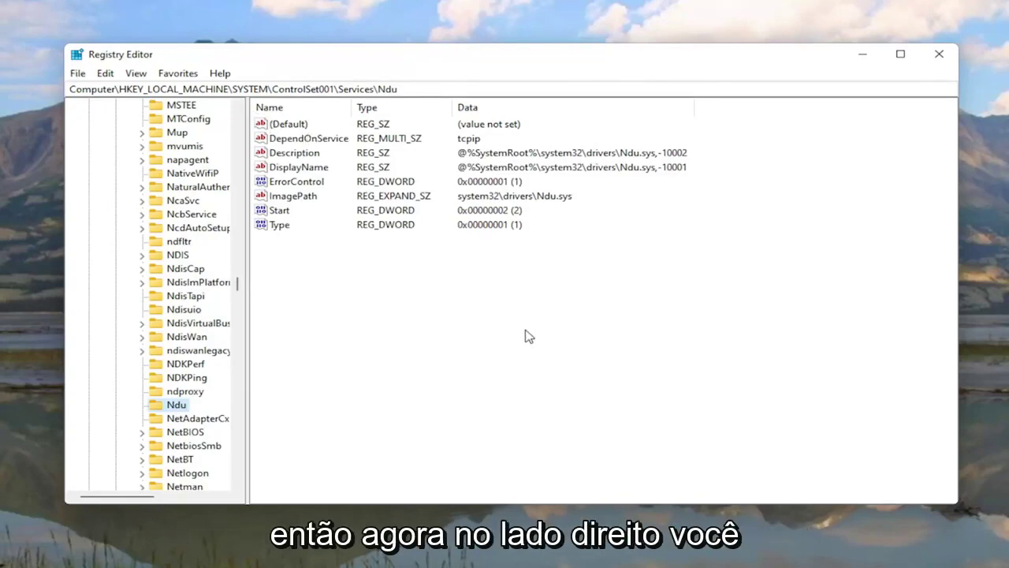
Step: Change the Ndu service's Start value from 2 to 4 to disable it
left_click(274, 214)
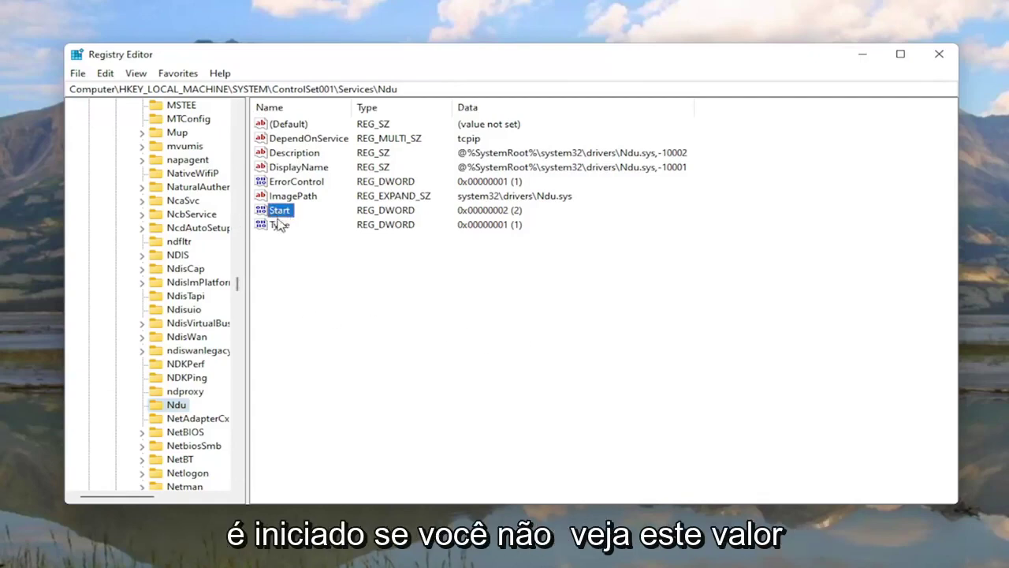
right_click(315, 279)
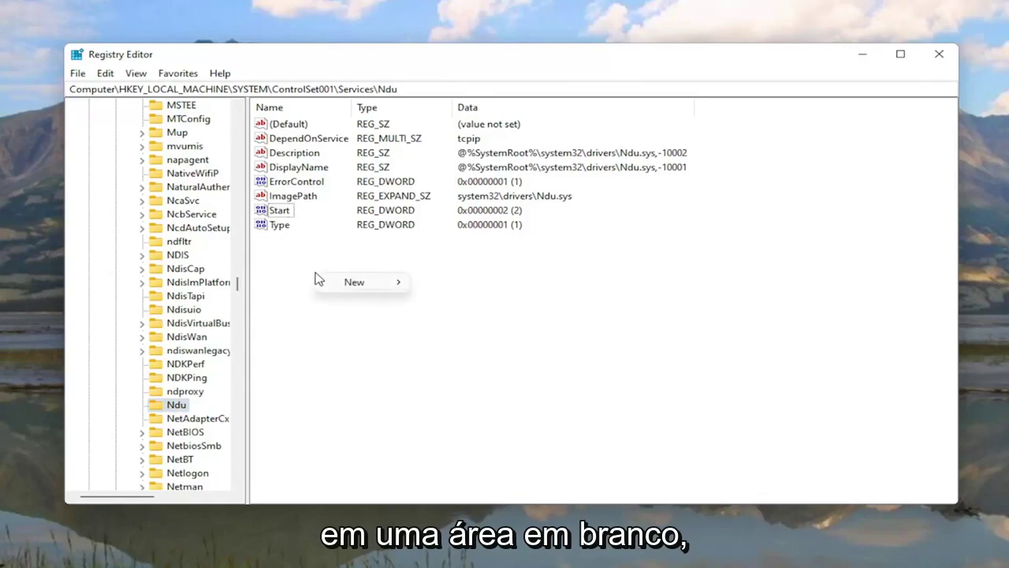
mouse_move(360, 288)
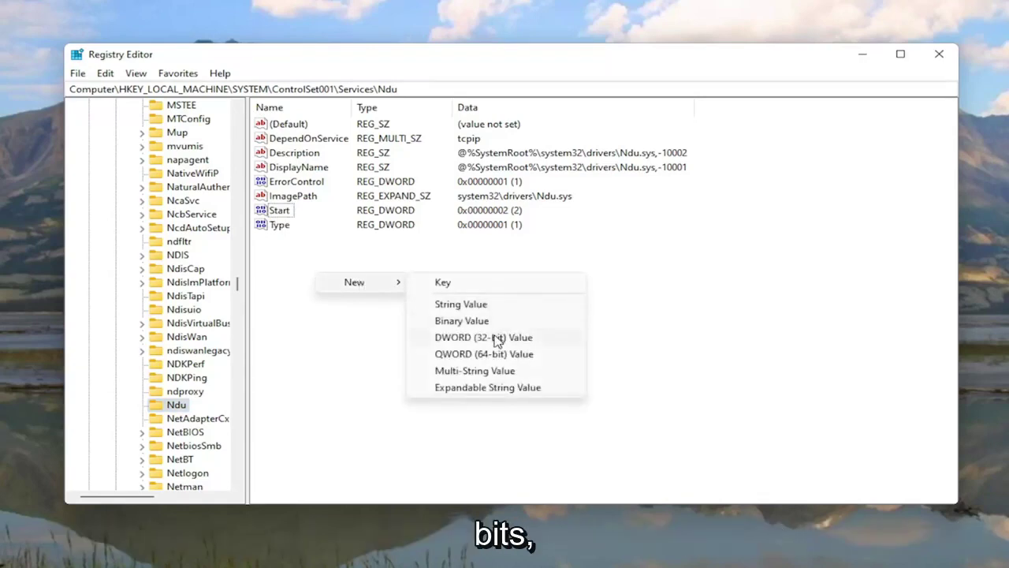
left_click(266, 307)
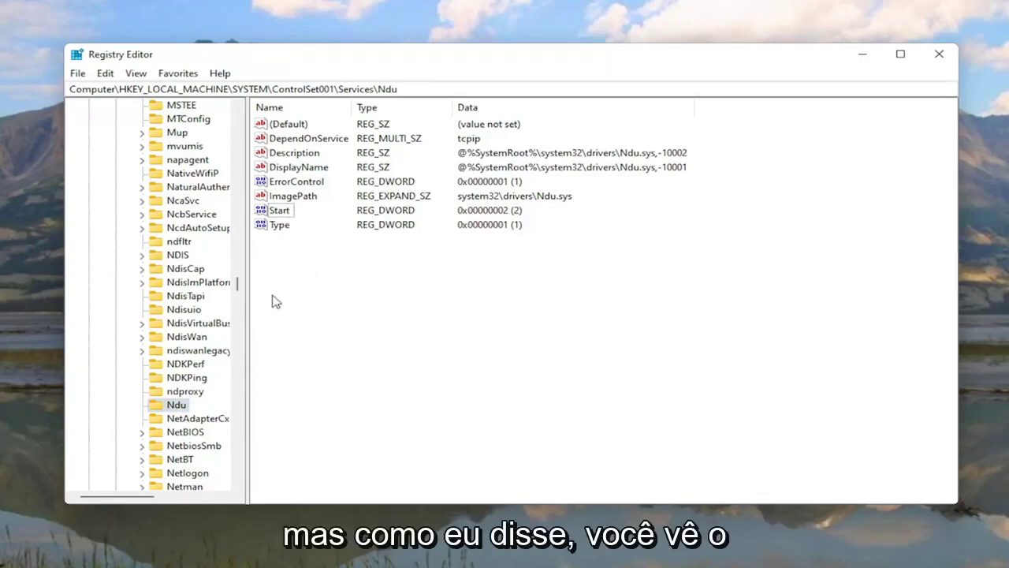
double_click(281, 213)
left_click_drag(275, 123, 511, 196)
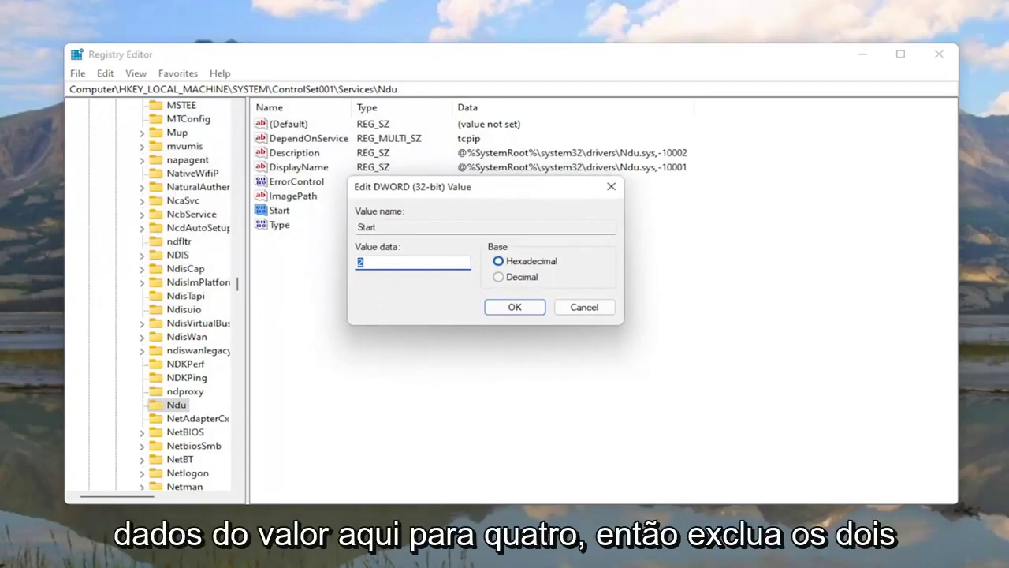
key("BackSpace")
type("4")
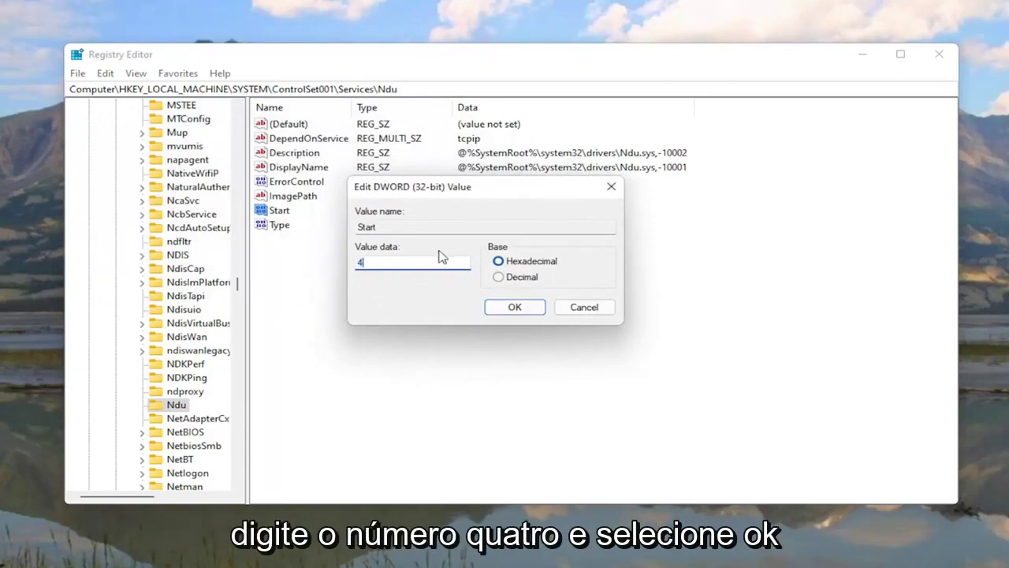
left_click(515, 307)
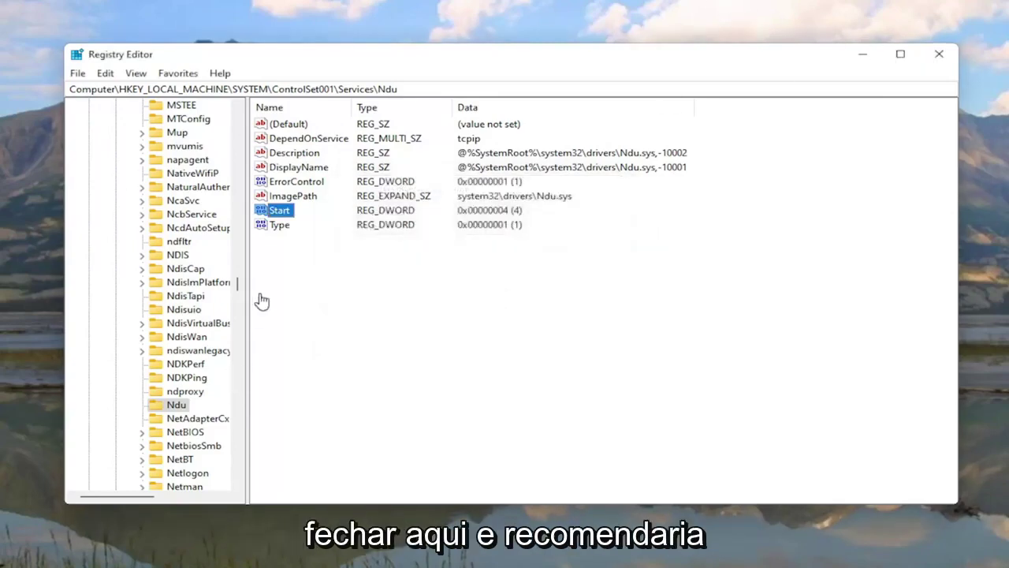
Step: Collapse the registry tree back to HKEY_LOCAL_MACHINE and close Registry Editor
scroll(240, 285, "up", 20)
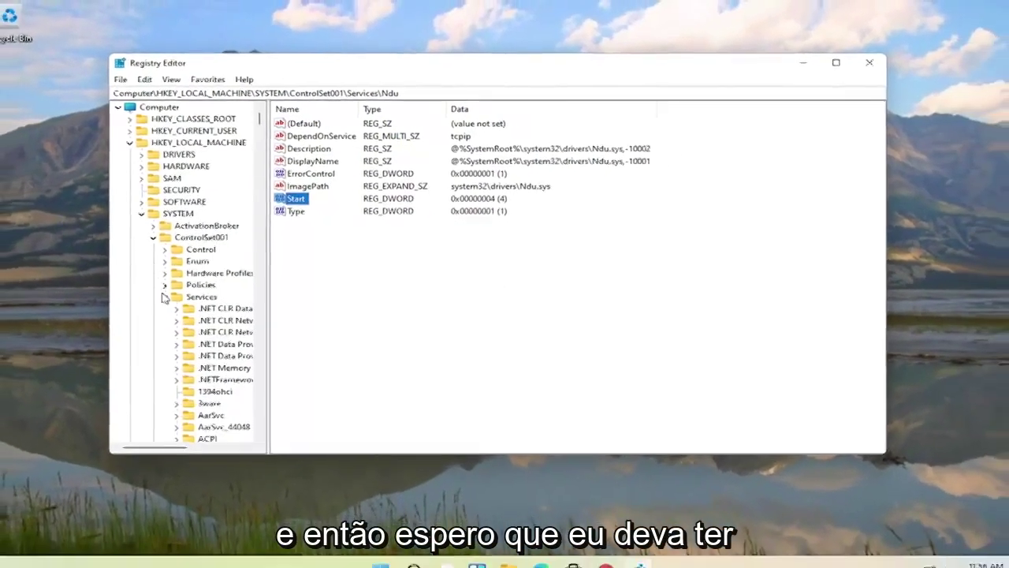
left_click(165, 297)
left_click(153, 237)
left_click(141, 214)
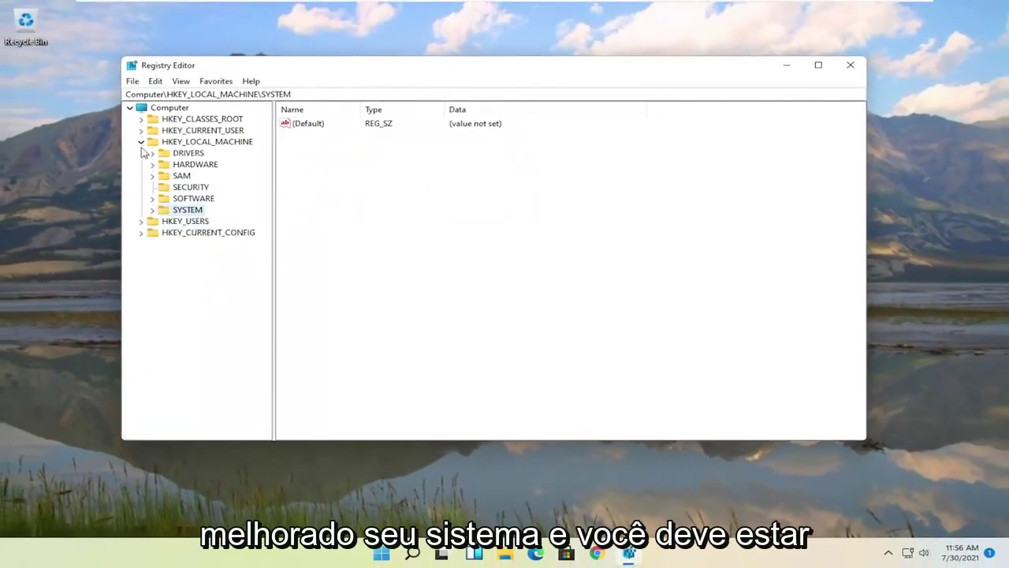
left_click(129, 142)
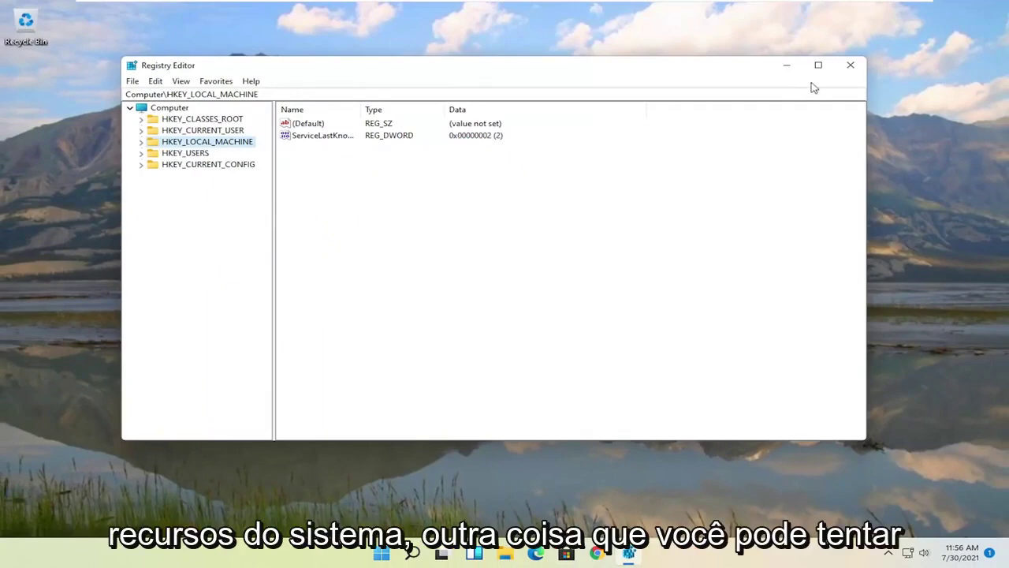
left_click(851, 65)
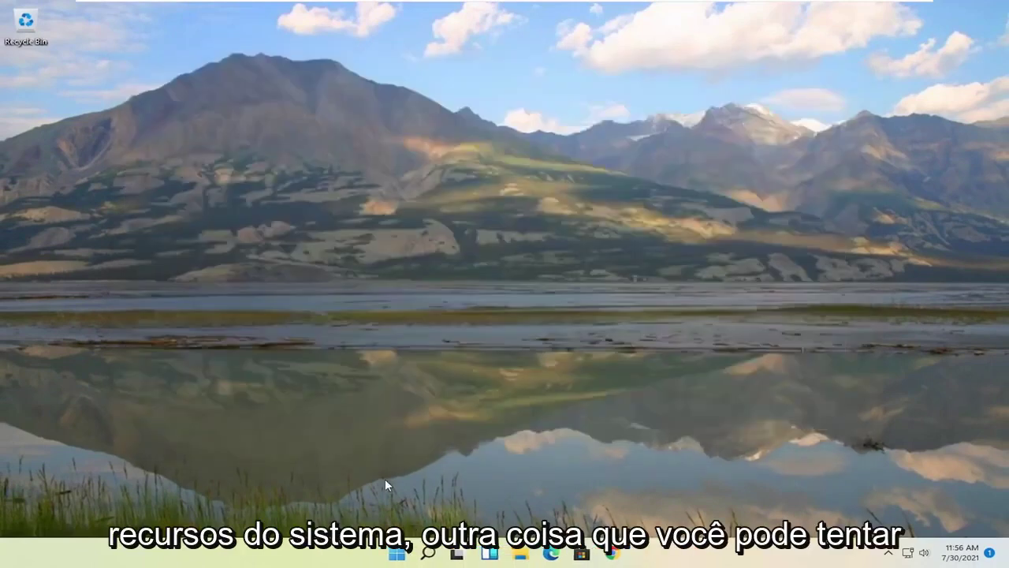
Step: Open the Services app from a 'services' search and select the SysMain service
left_click(426, 553)
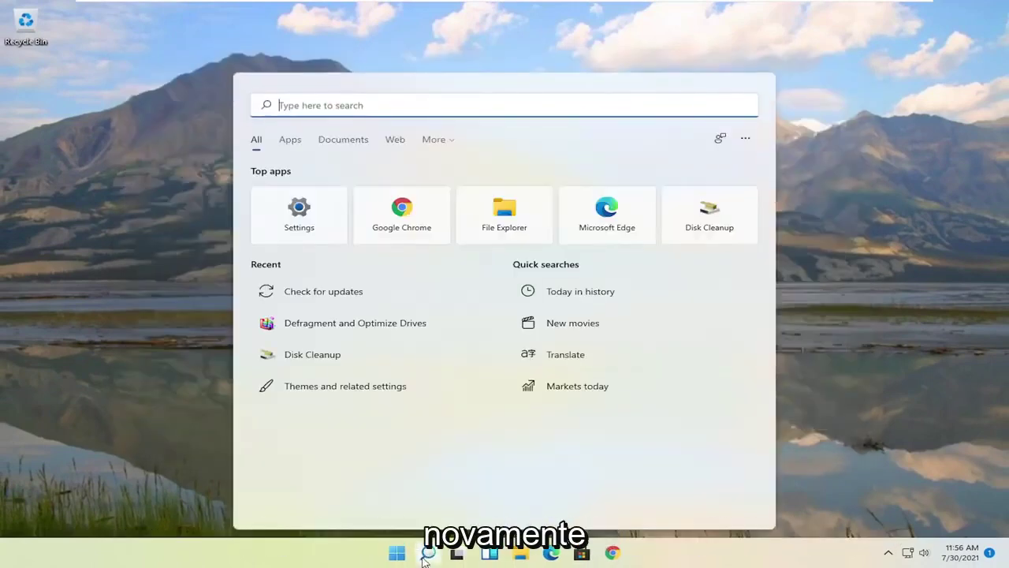
type("services")
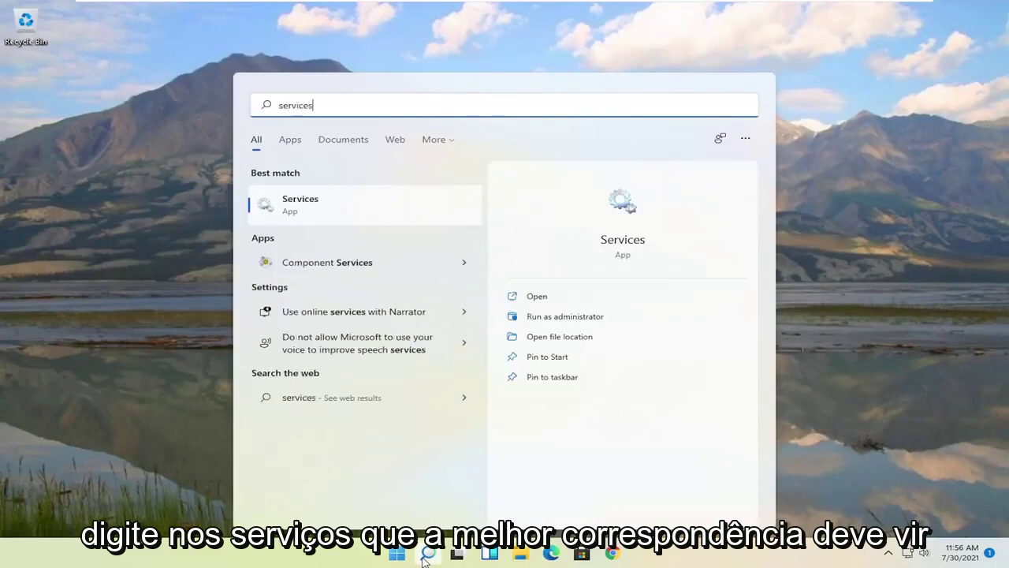
left_click(303, 213)
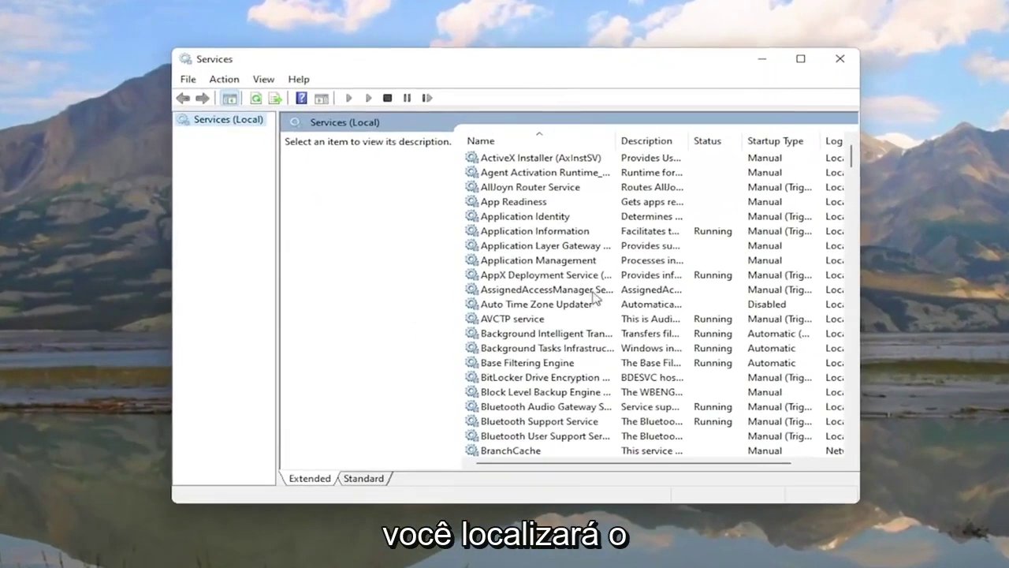
scroll(593, 295, "down", 20)
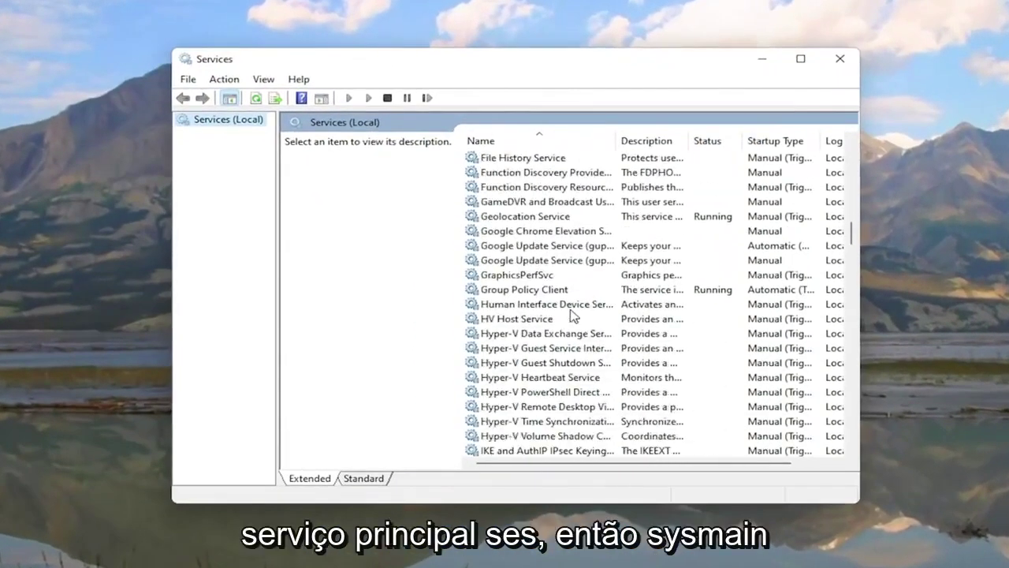
scroll(573, 316, "down", 20)
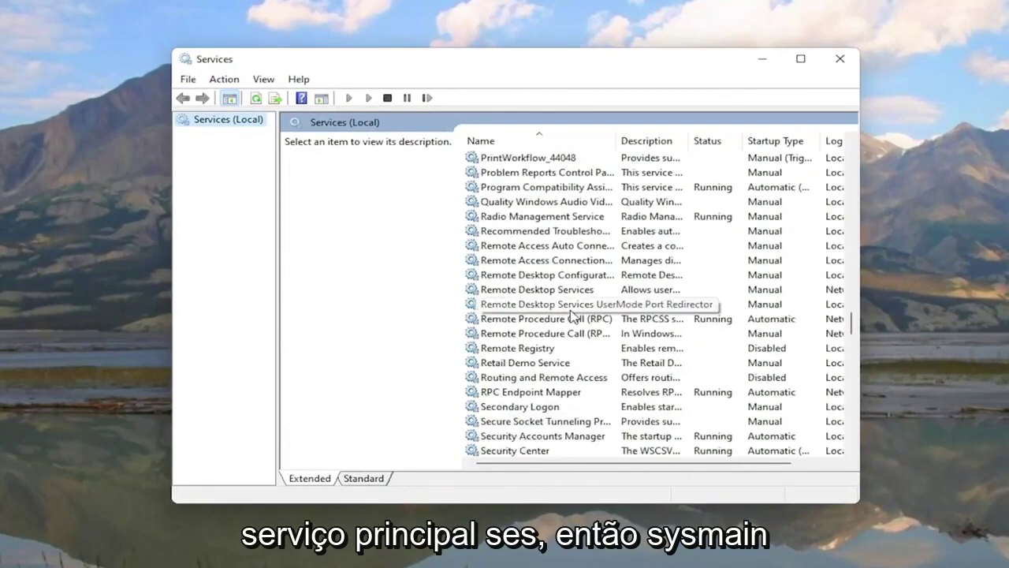
scroll(573, 315, "down", 3)
left_click(487, 304)
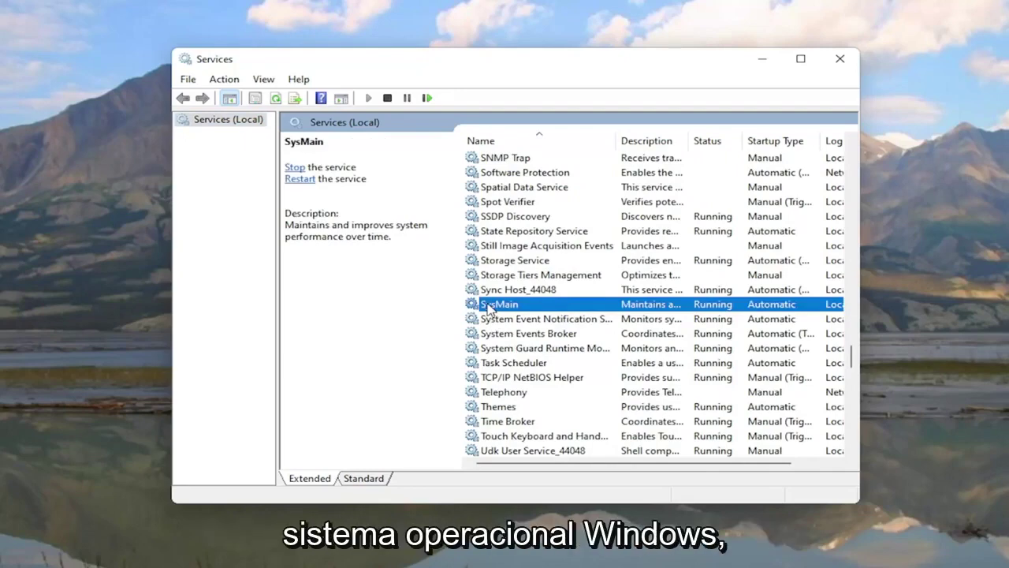
Step: Set SysMain's startup type to Disabled, stop it, apply, and close Services
double_click(489, 306)
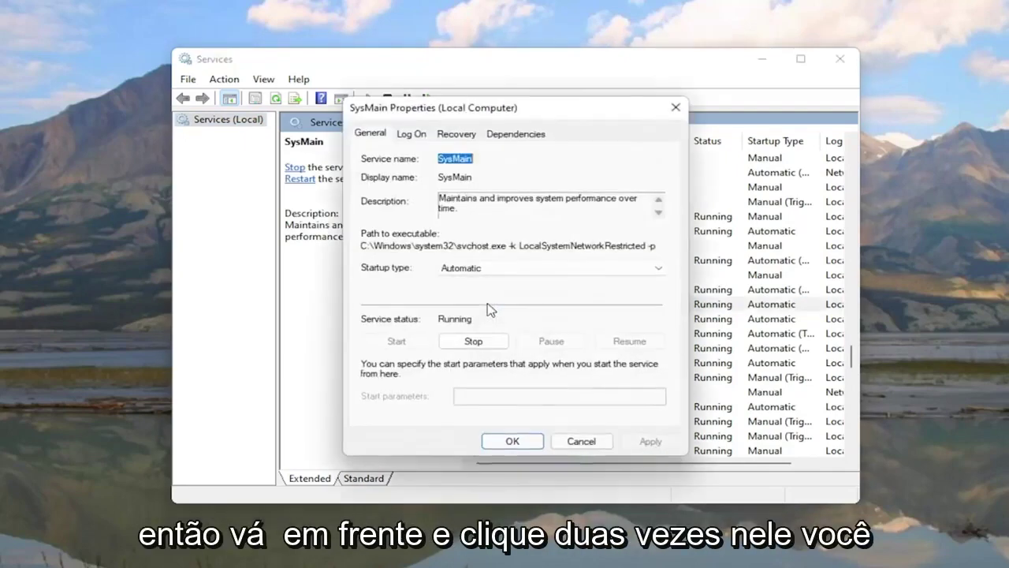
left_click(450, 272)
left_click(453, 315)
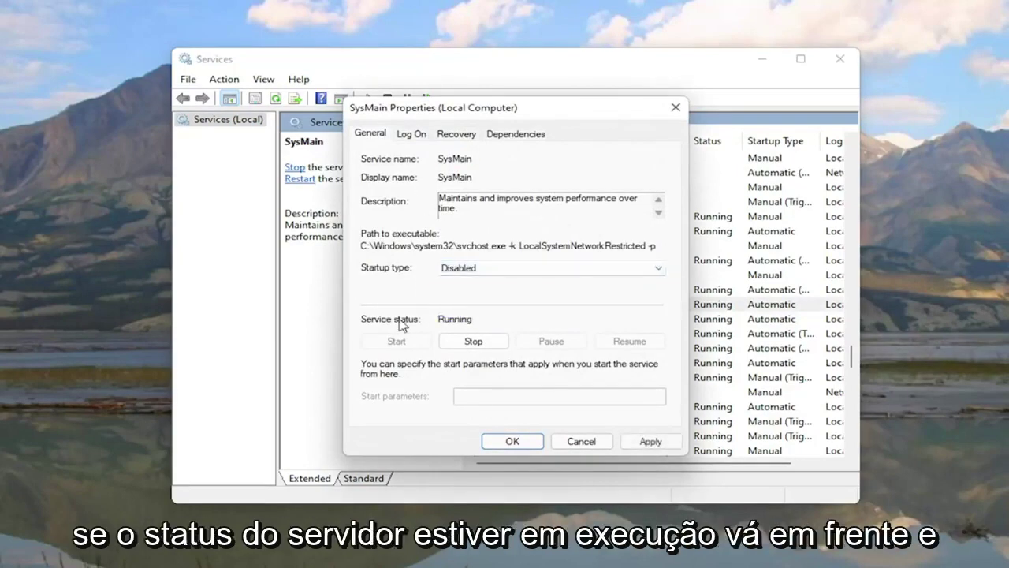
left_click(476, 341)
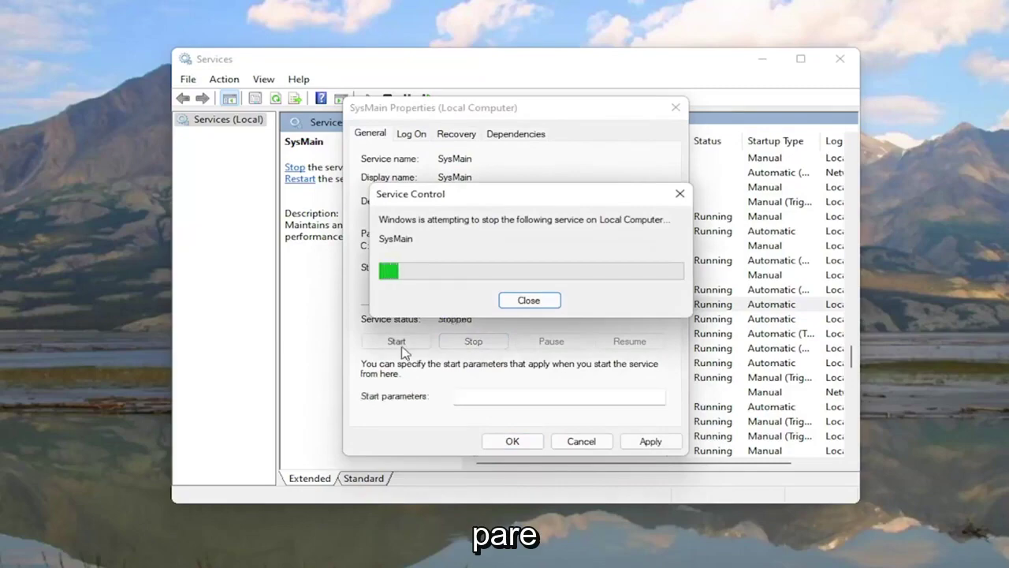
left_click(651, 442)
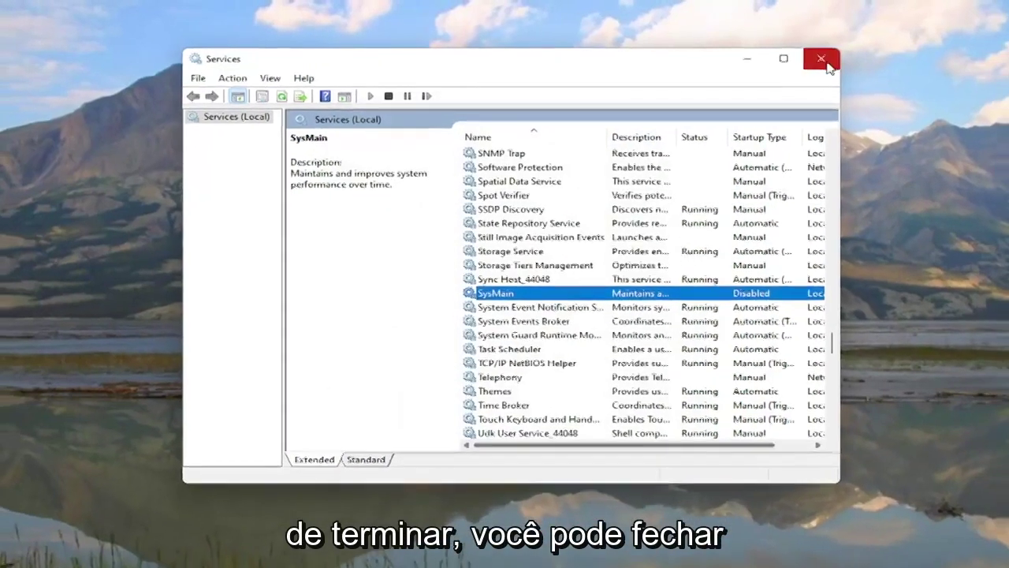
left_click(827, 65)
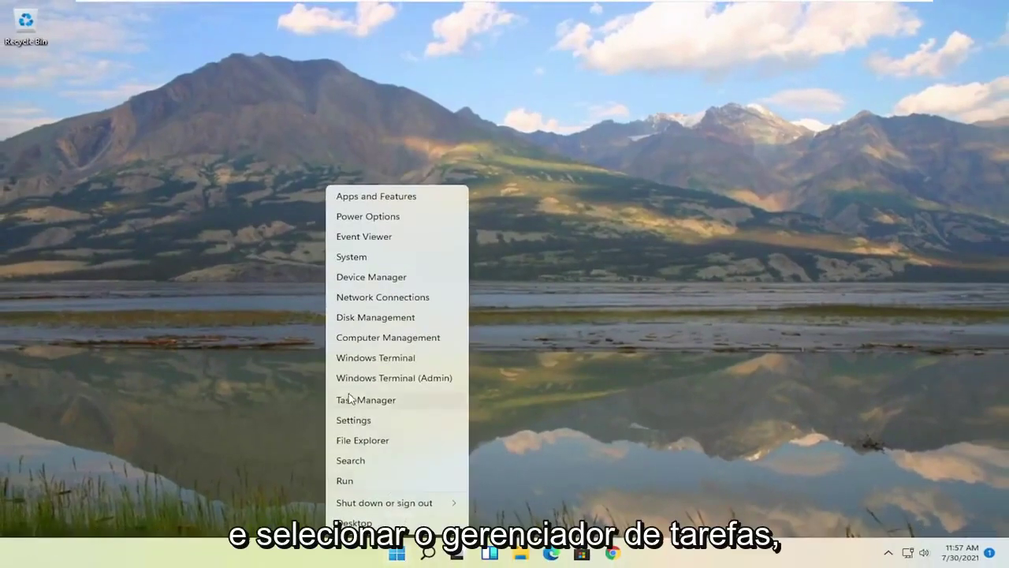
left_click(351, 400)
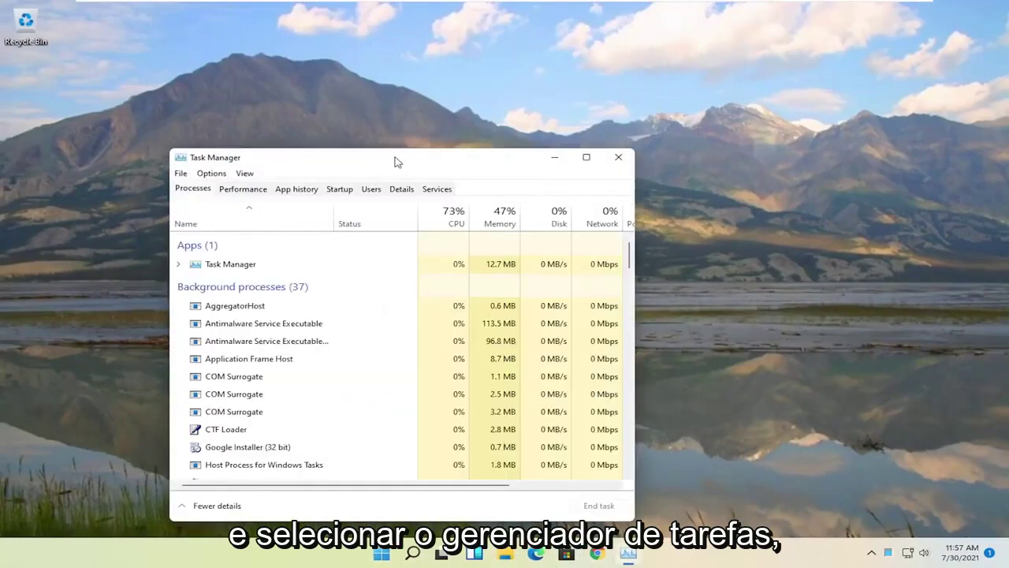
left_click_drag(397, 162, 513, 43)
left_click(454, 72)
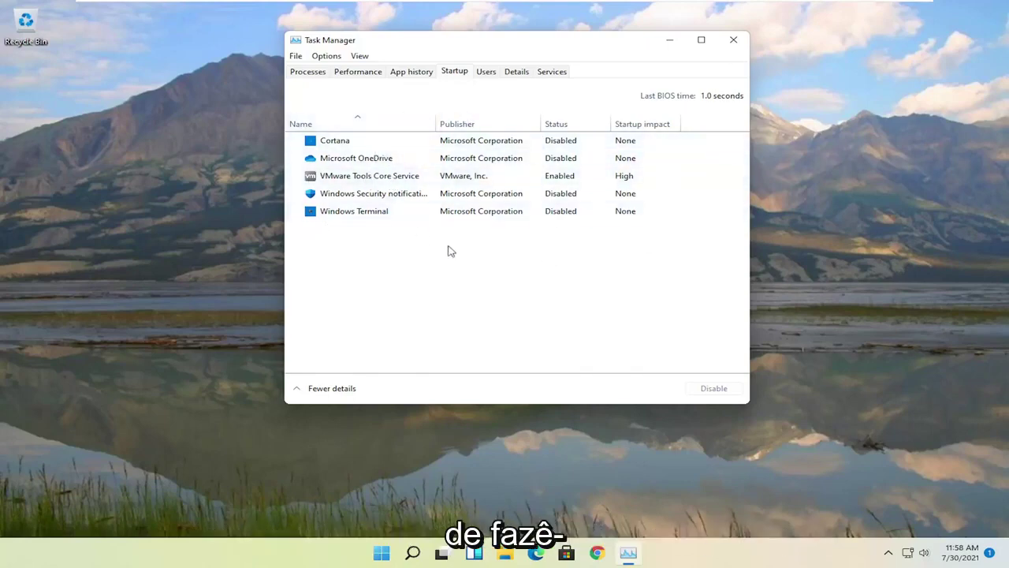
left_click(733, 40)
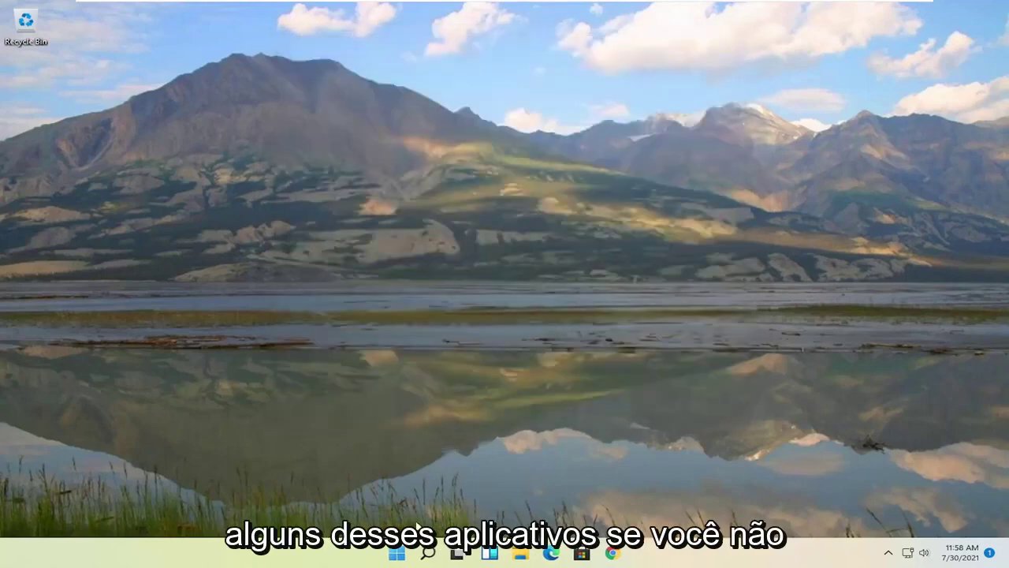
Step: Open the Apps & features settings page from an 'apps and features' search
left_click(428, 554)
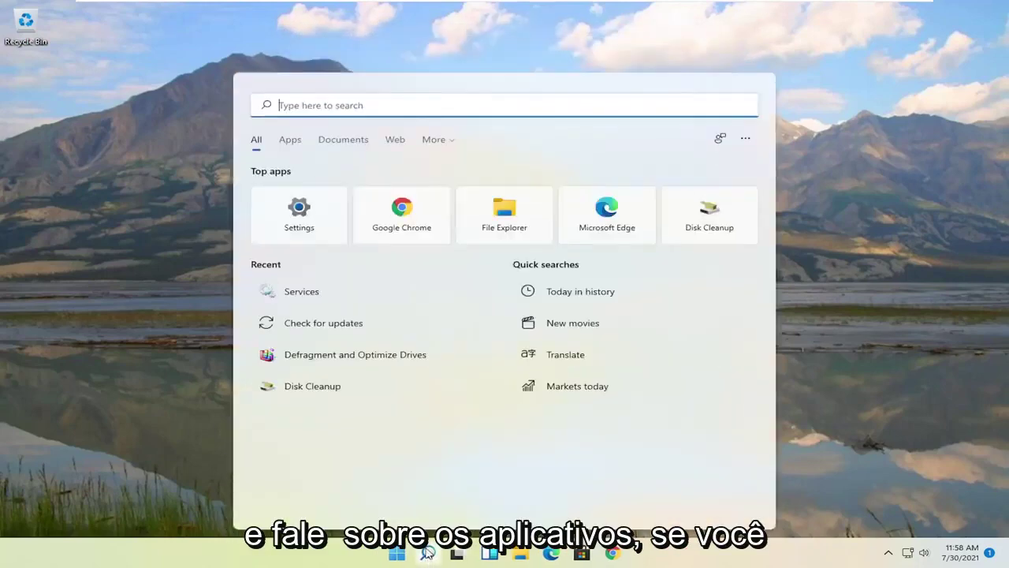
type("apps")
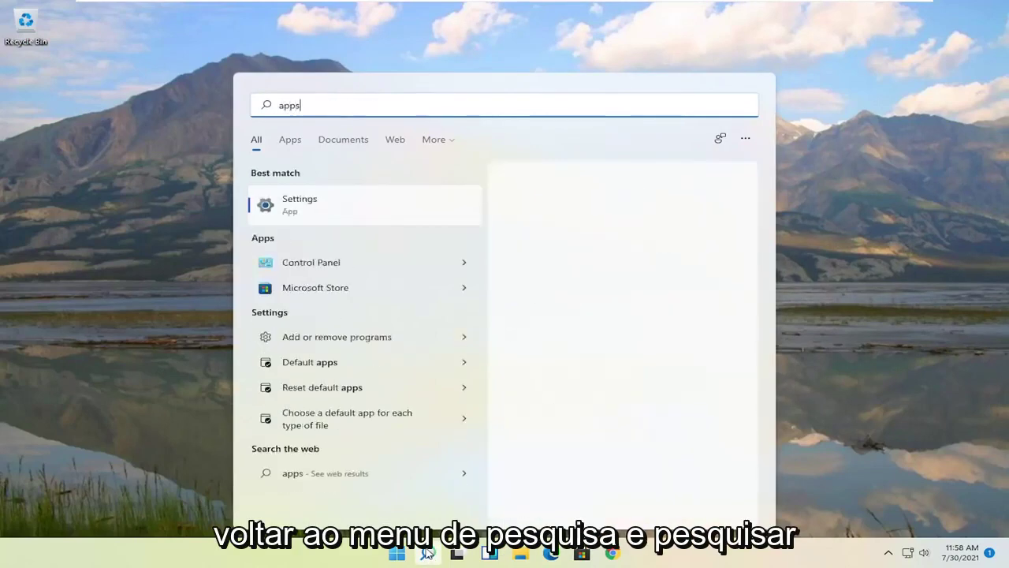
type(" and f")
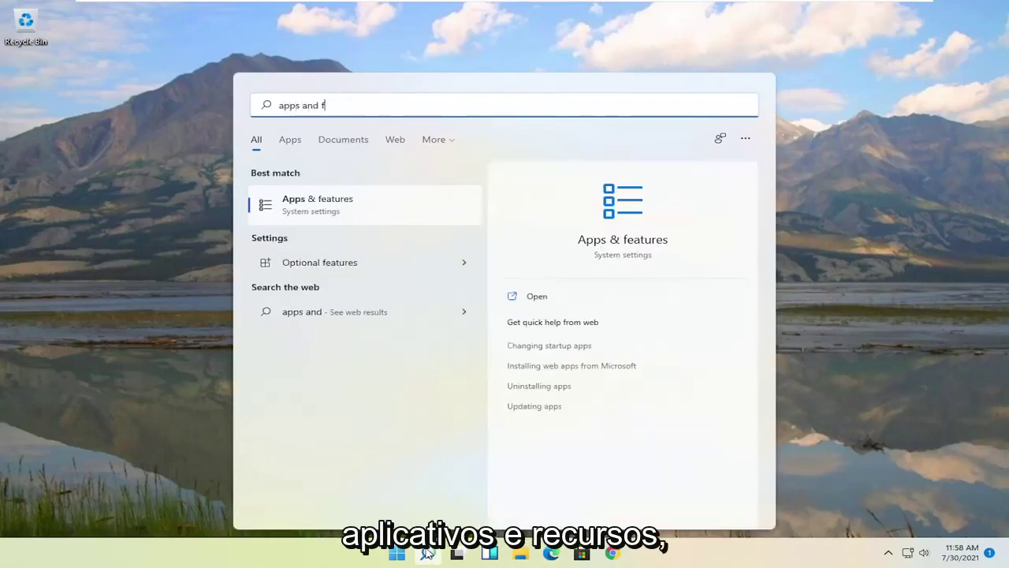
type("eatures")
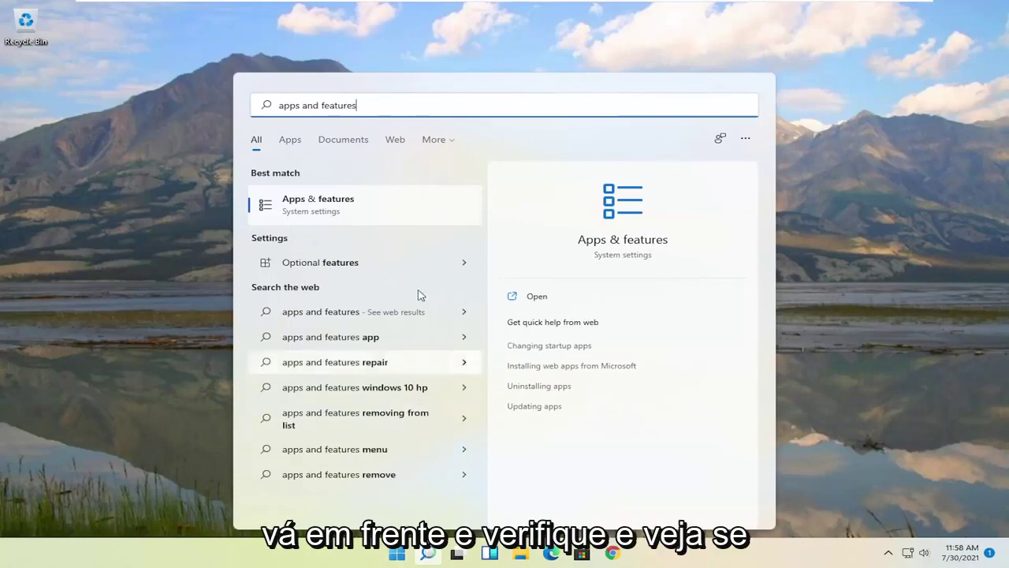
left_click(362, 198)
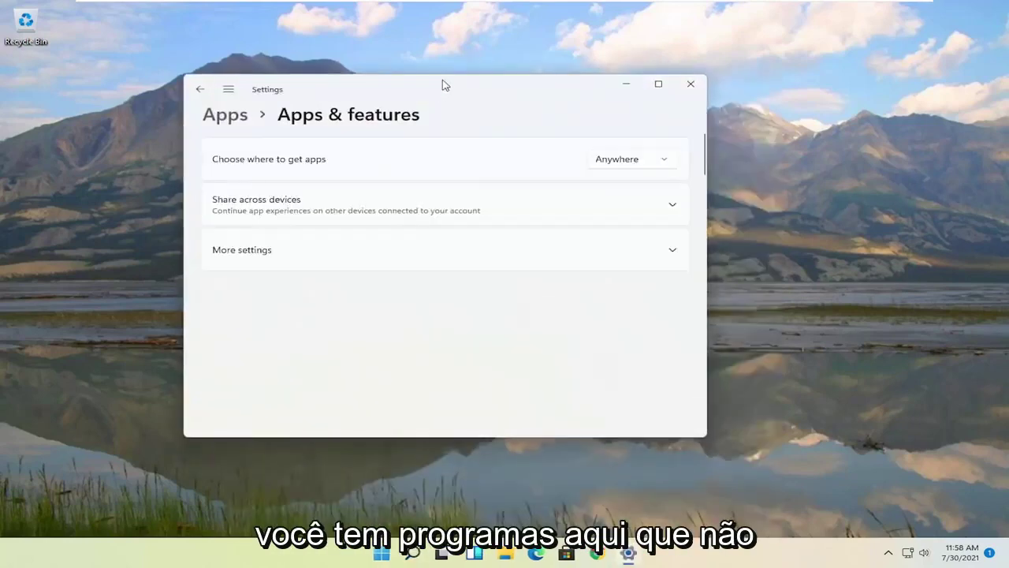
left_click_drag(444, 83, 587, 43)
scroll(570, 274, "down", 4)
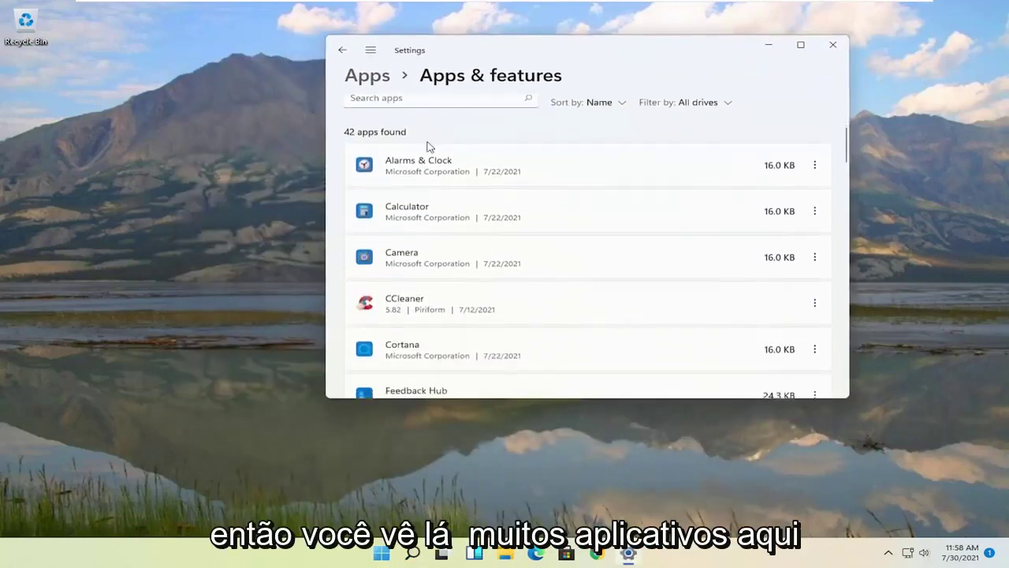
Step: Check the Alarms & Clock and CCleaner options without uninstalling, then close Settings
left_click(815, 165)
left_click(526, 206)
scroll(470, 301, "down", 1)
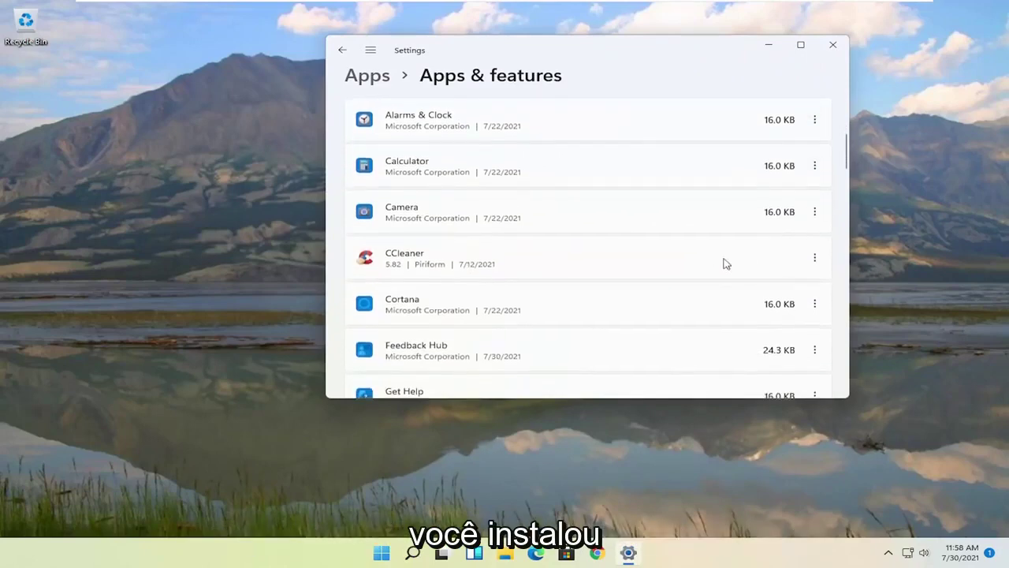
left_click(815, 257)
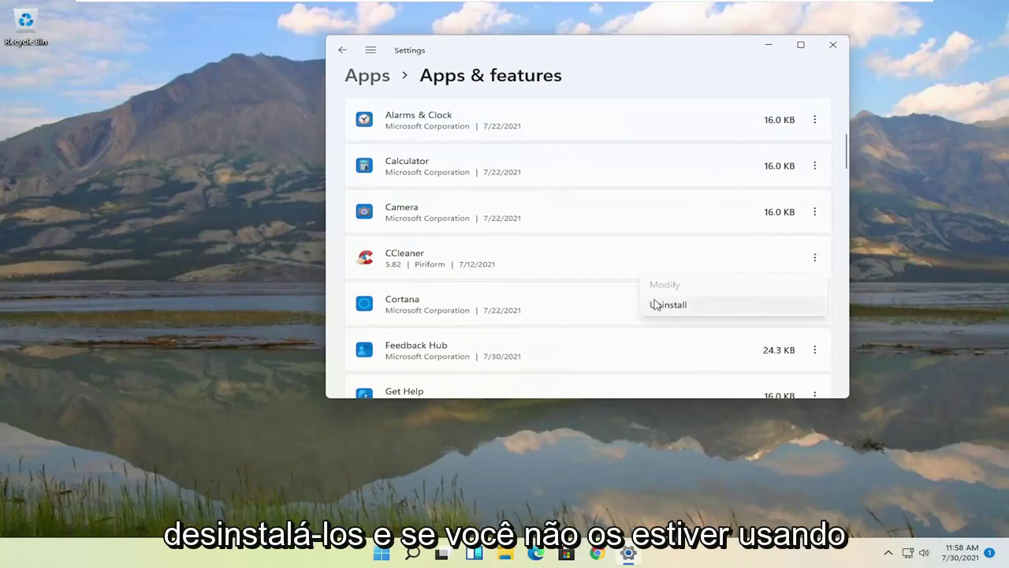
left_click(667, 54)
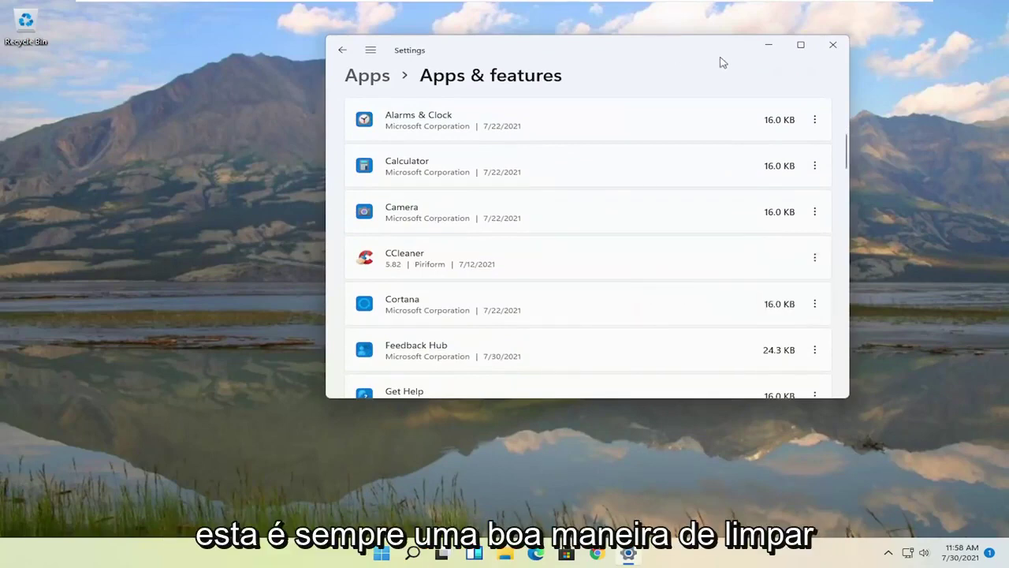
left_click(833, 45)
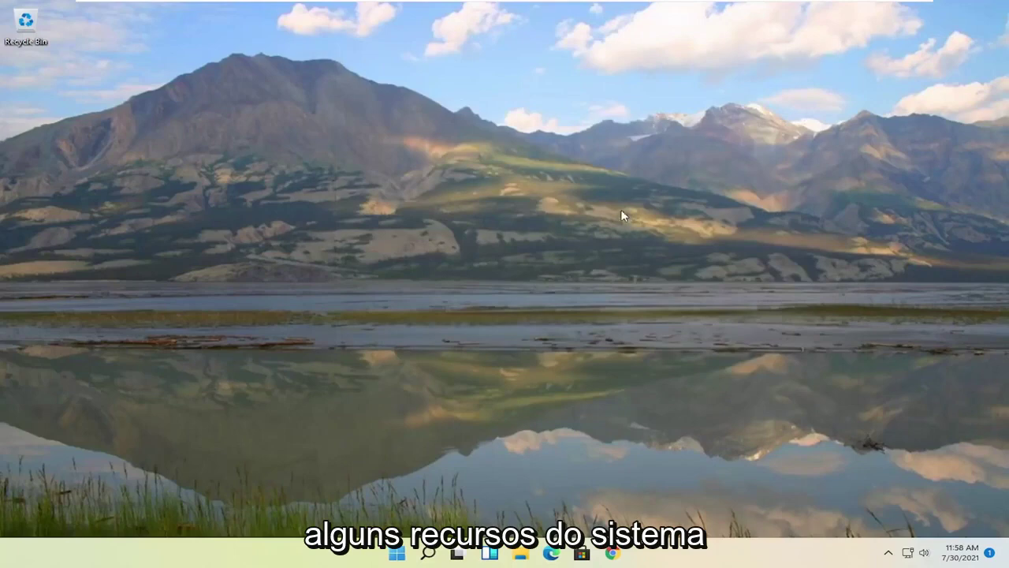
Step: Run Disk Cleanup on C: including system files and permanently delete the selected files
left_click(399, 553)
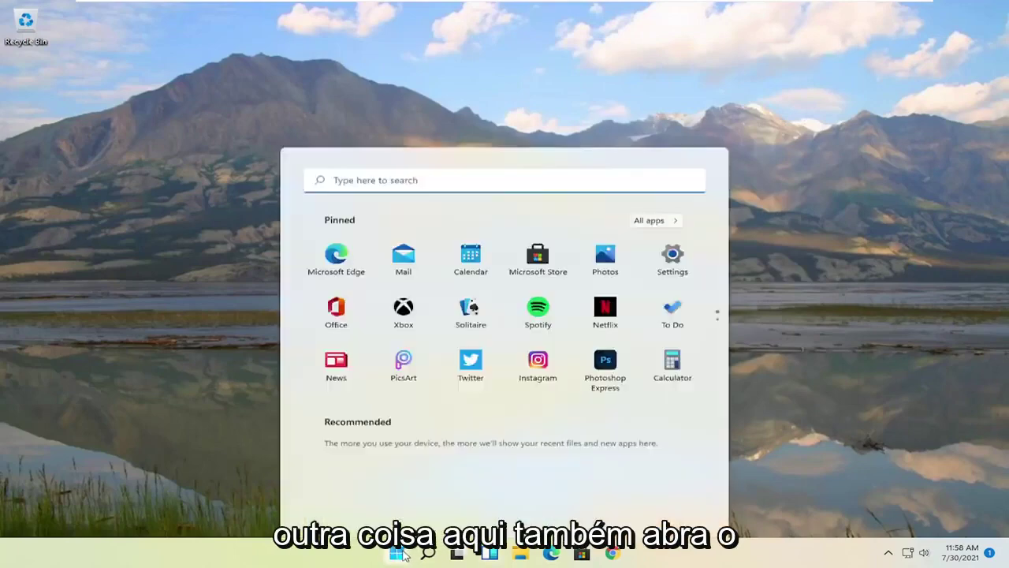
type("disk clean")
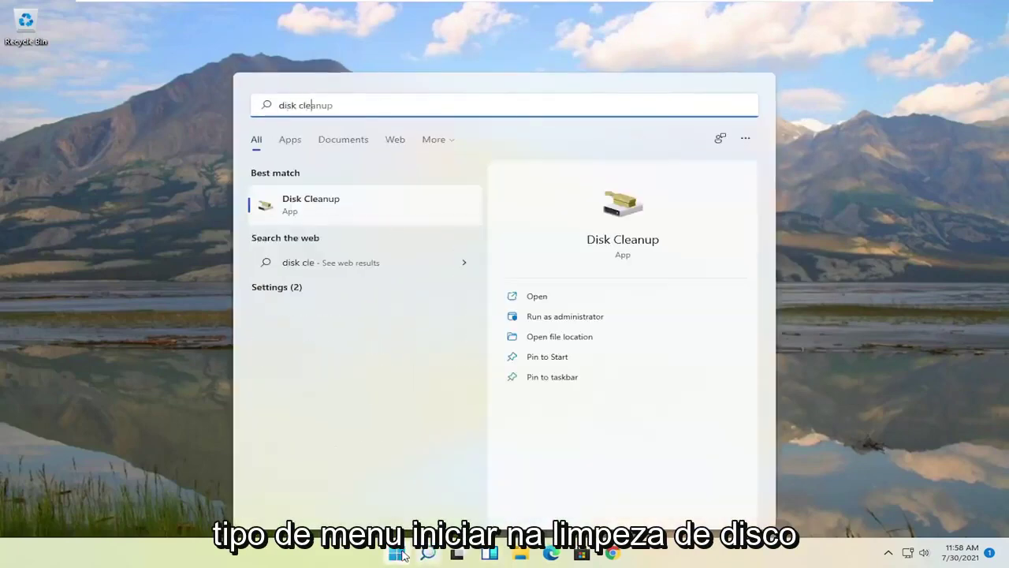
left_click(311, 203)
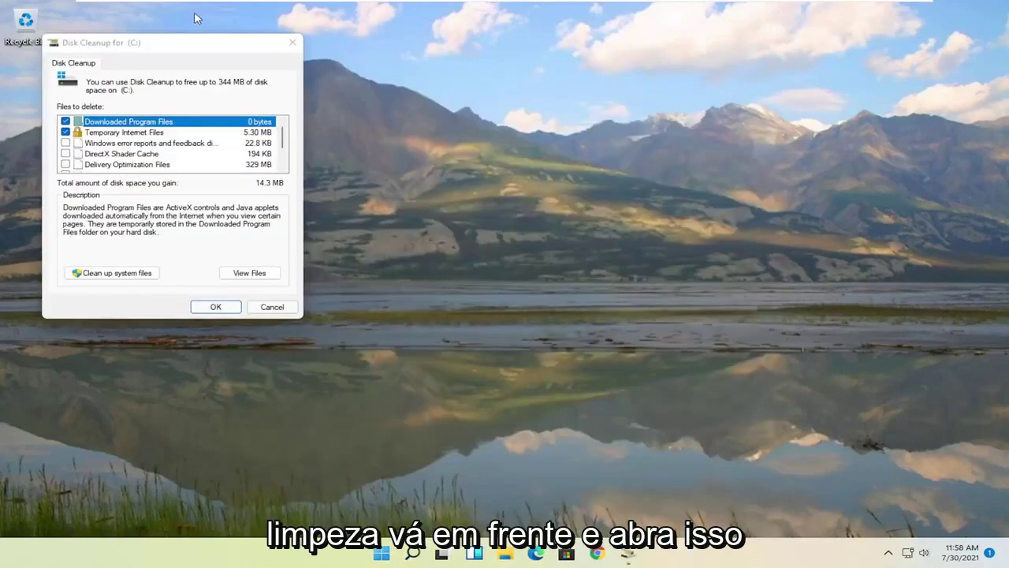
left_click_drag(194, 44, 509, 119)
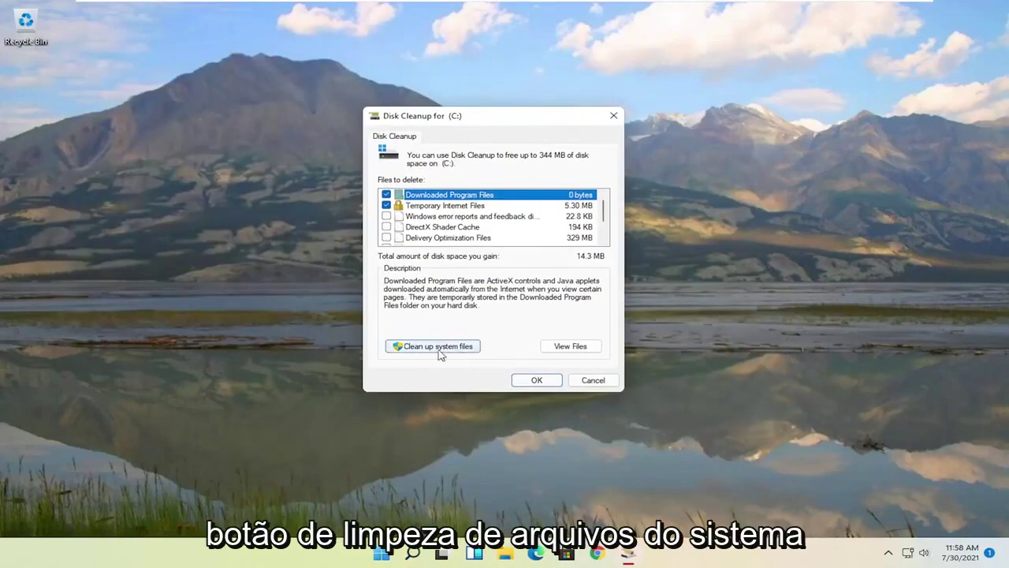
left_click(438, 345)
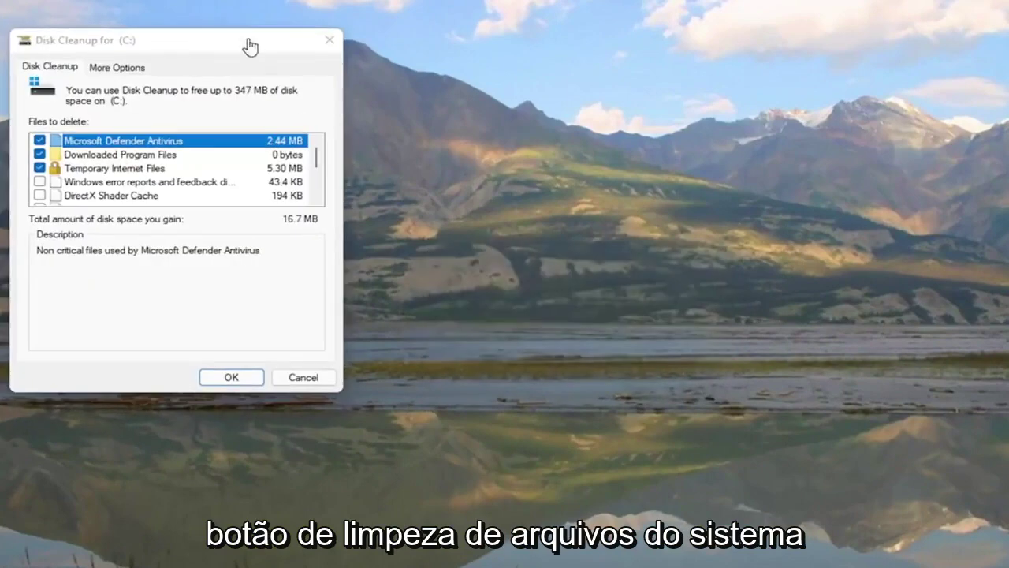
left_click_drag(225, 39, 536, 79)
left_click(555, 417)
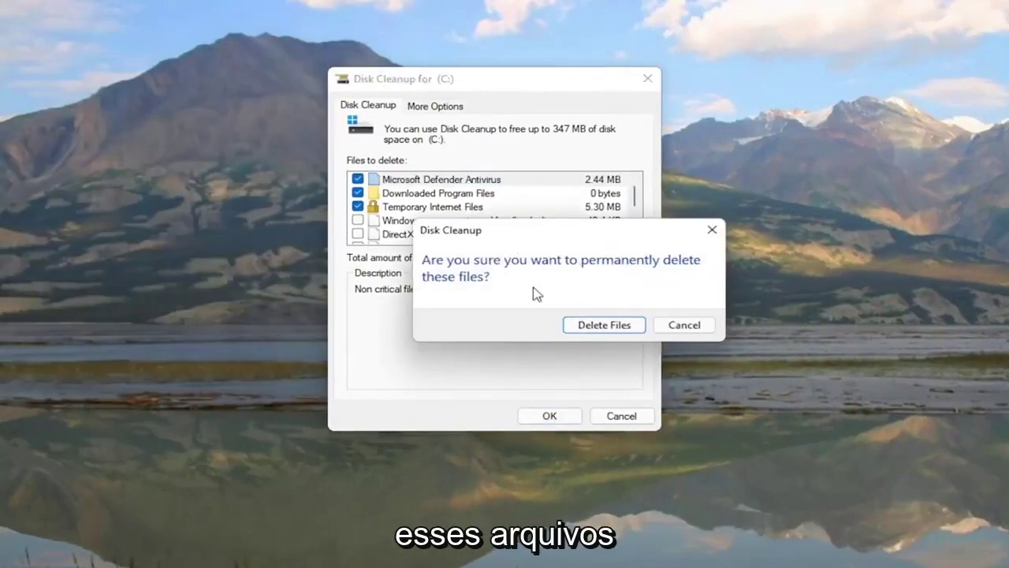
left_click(595, 326)
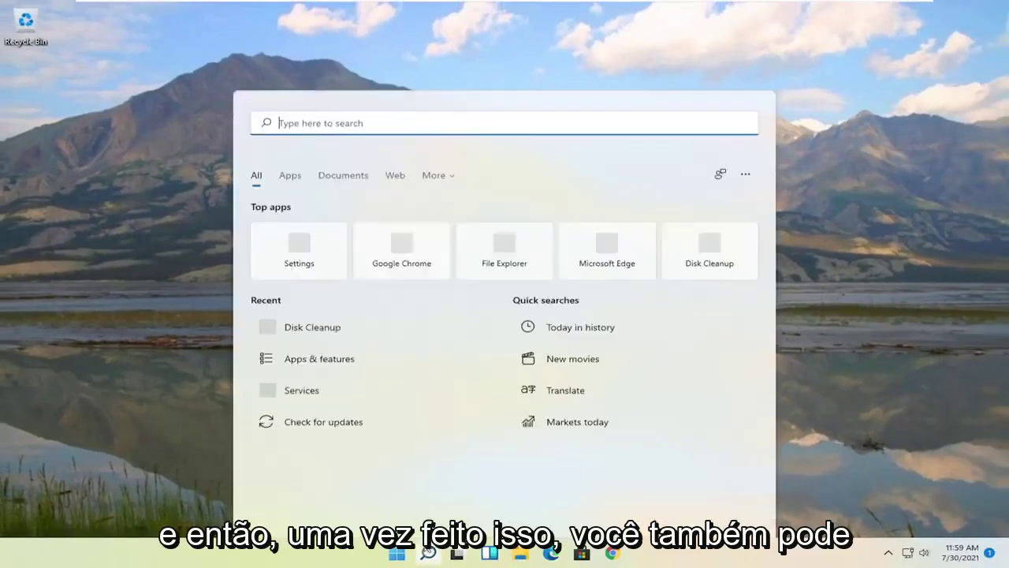
Step: Open Defragment and Optimize Drives from a 'disk defra' search
left_click(427, 553)
type("disk")
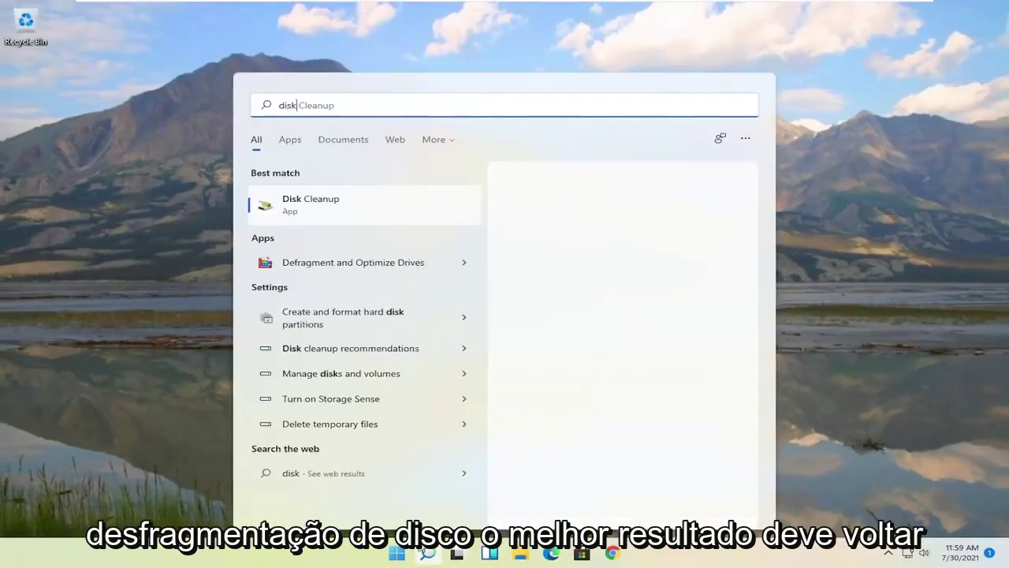
type("defra")
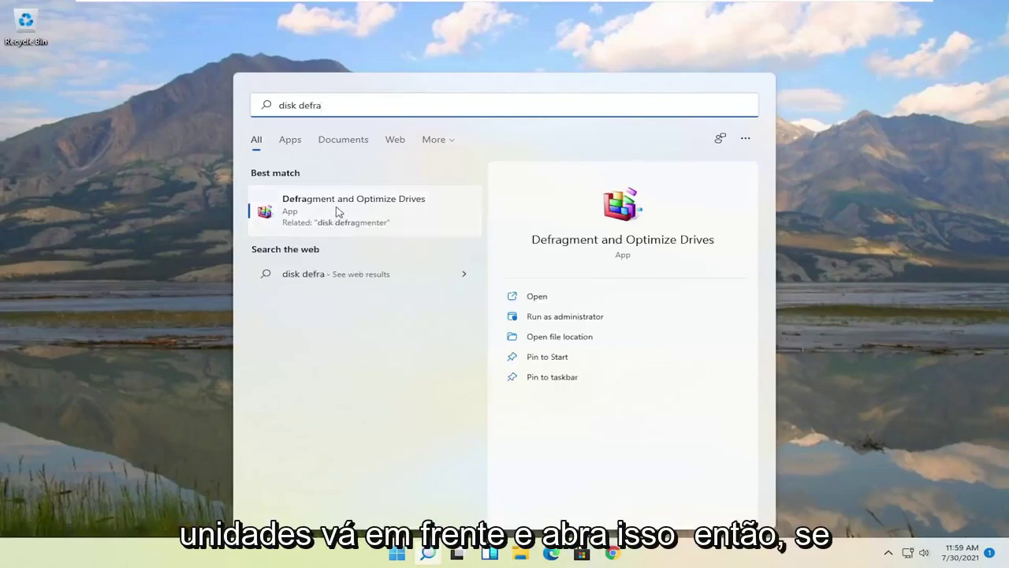
left_click(337, 210)
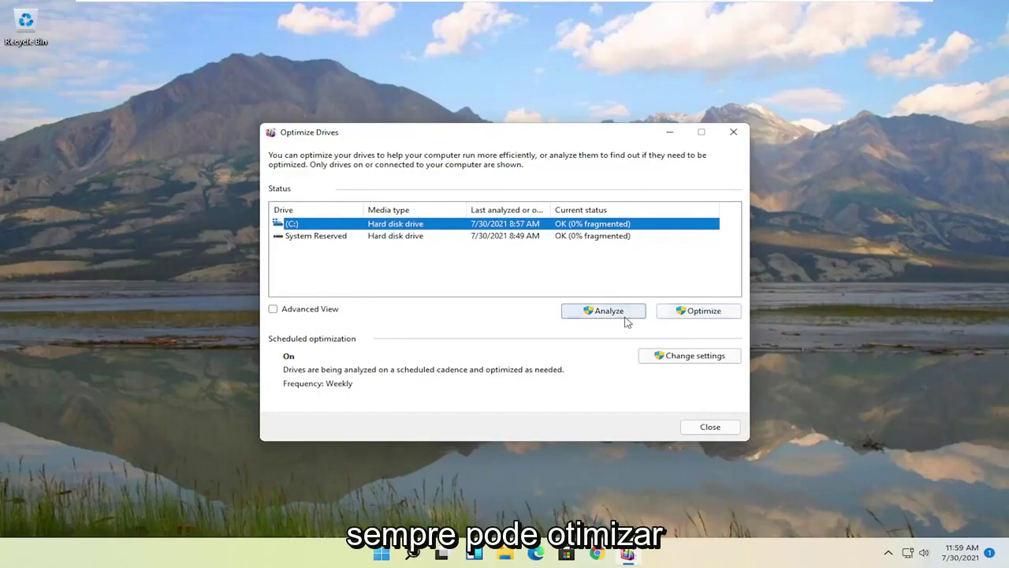
Step: Optimize the (C:) drive and let it finish at OK (0% fragmented)
left_click(683, 310)
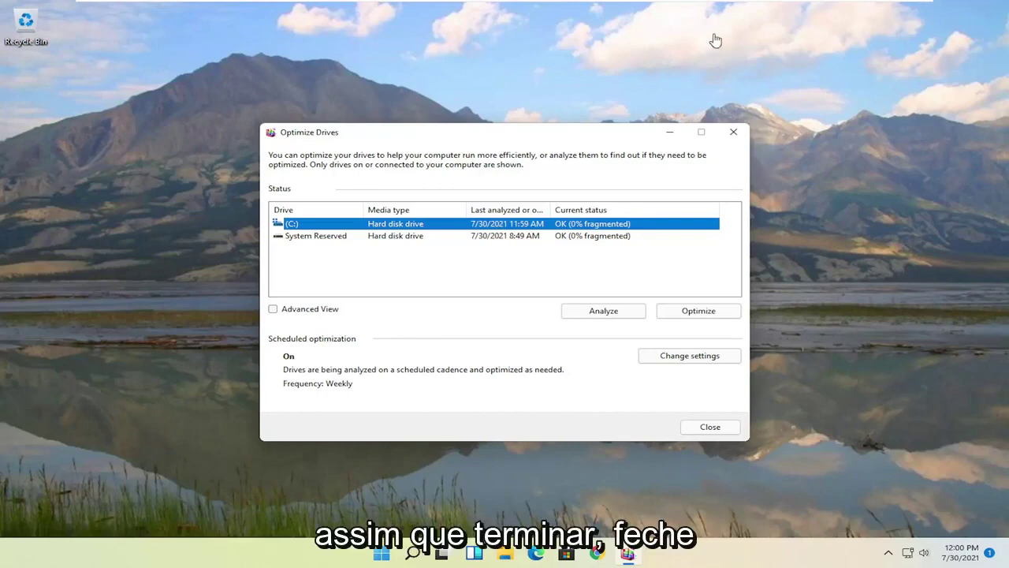
Step: Close Optimize Drives, open Command Prompt as administrator, and type sfc /scannow
left_click(734, 131)
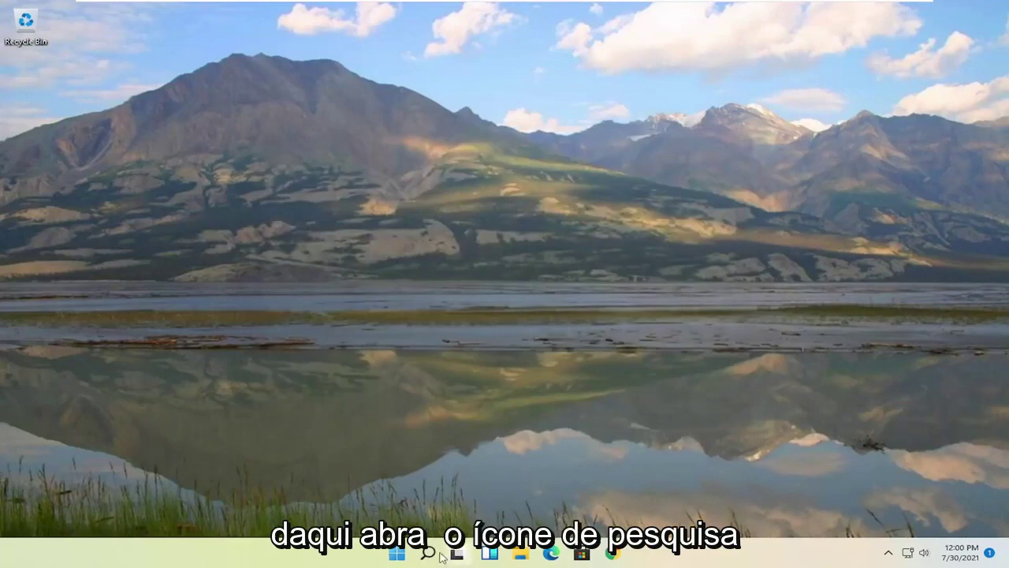
left_click(427, 554)
type("cmd")
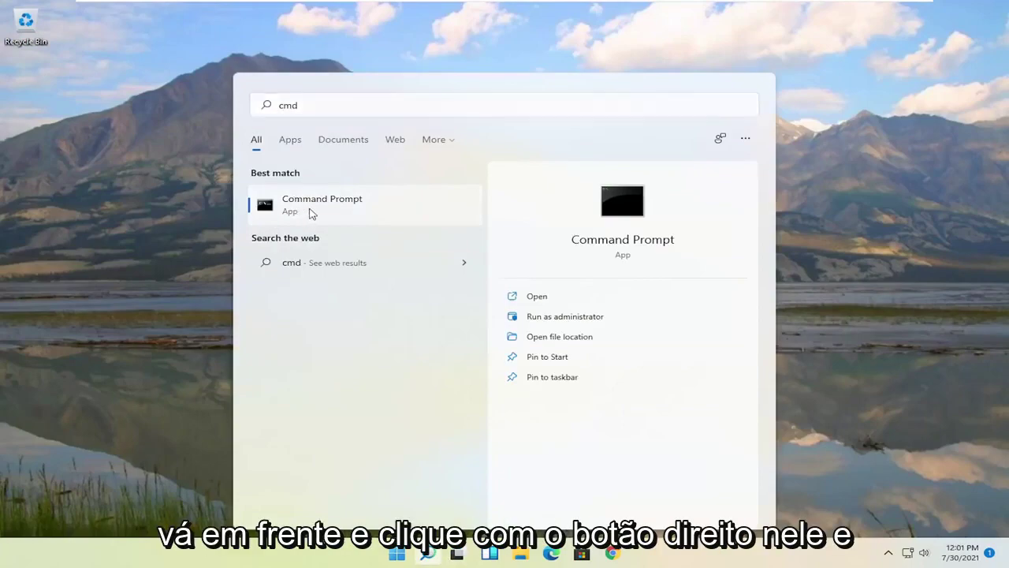
right_click(313, 213)
left_click(365, 228)
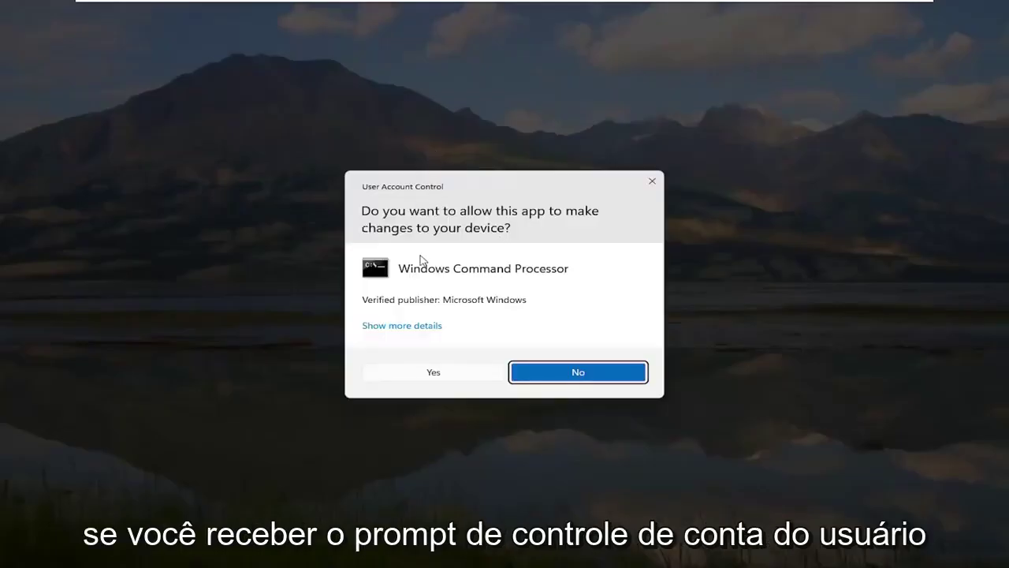
left_click(430, 374)
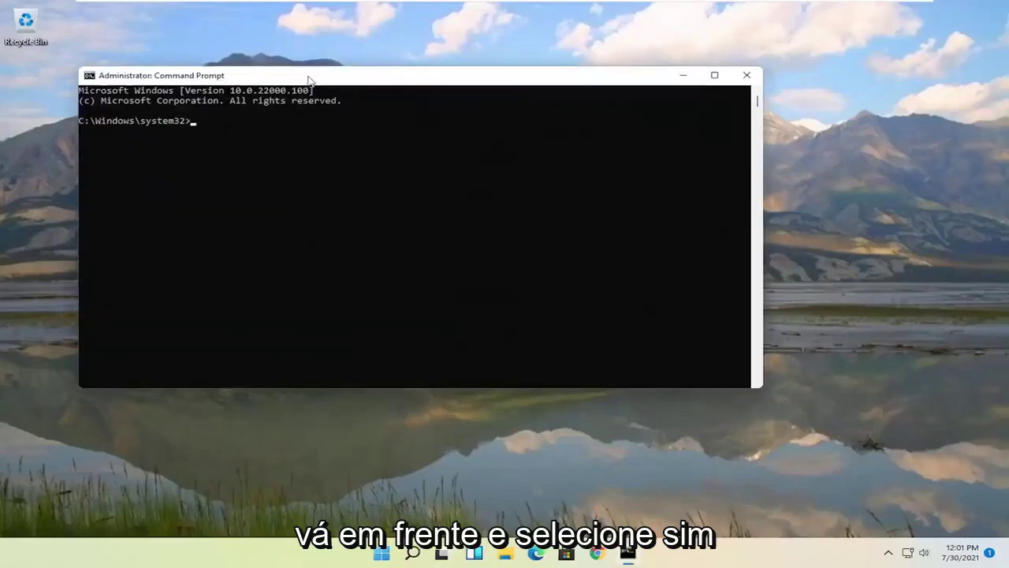
left_click_drag(309, 79, 357, 83)
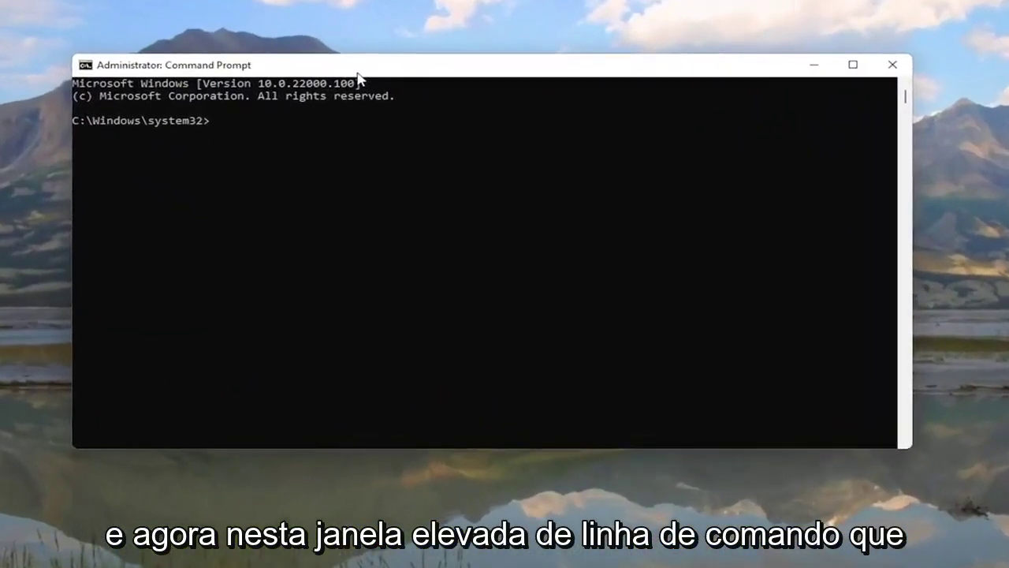
type("sfc /scannow")
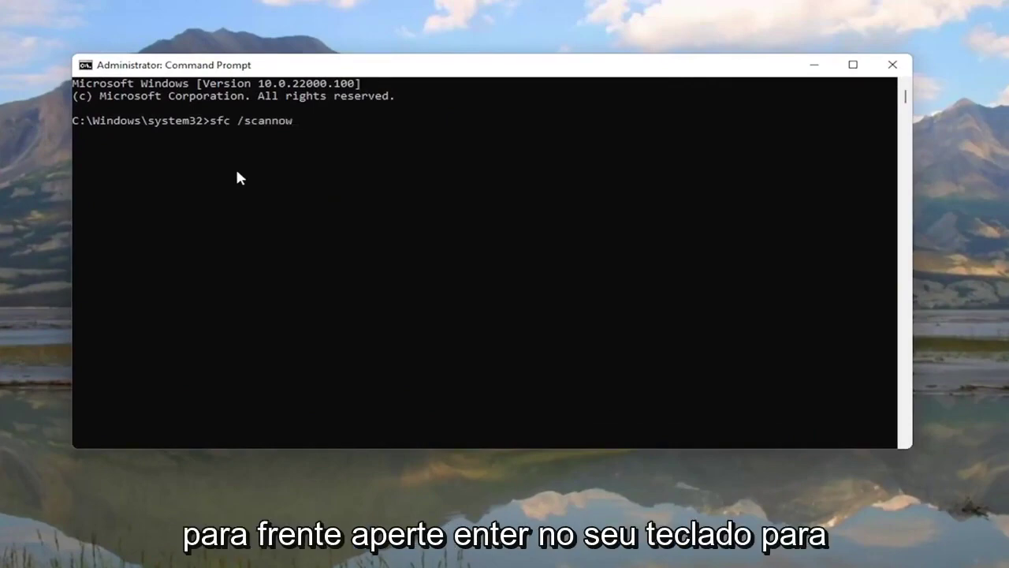
Step: Run sfc /scannow to 100% verification, finding no integrity violations
key("Return")
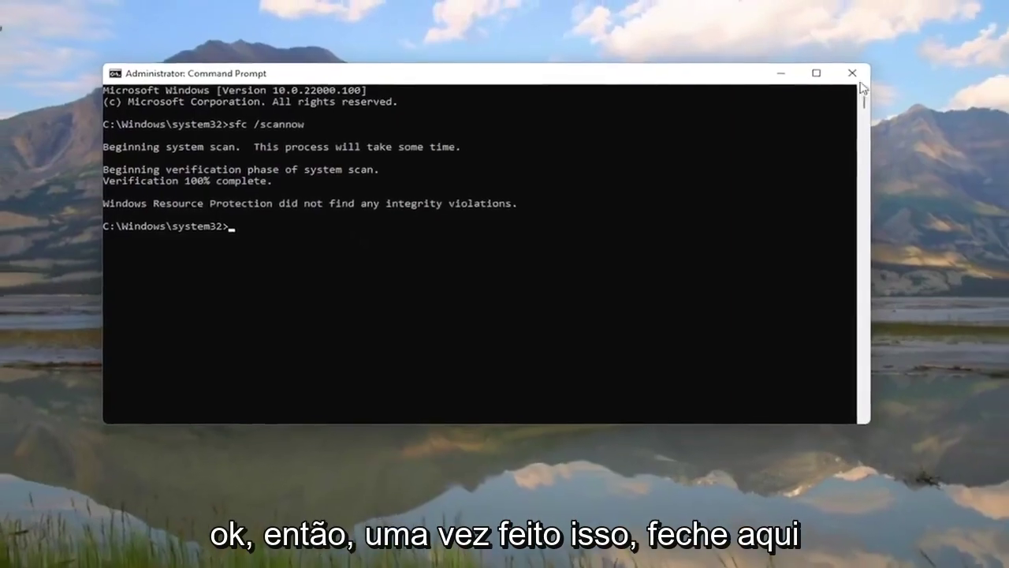
Step: Close the Command Prompt window and restart the PC via Start's Shut down or sign out > Restart
left_click(893, 65)
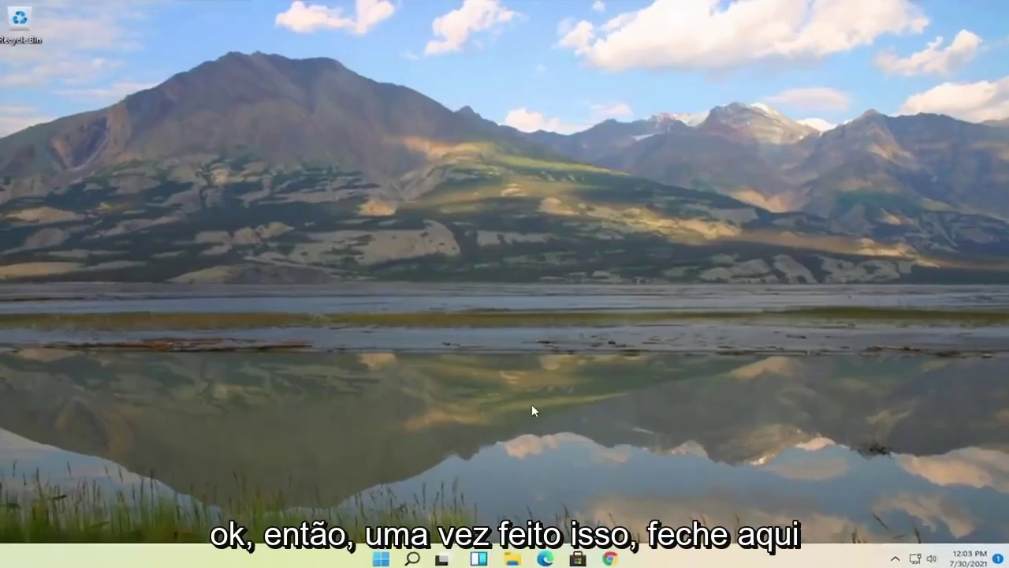
right_click(397, 554)
mouse_move(381, 503)
left_click(497, 523)
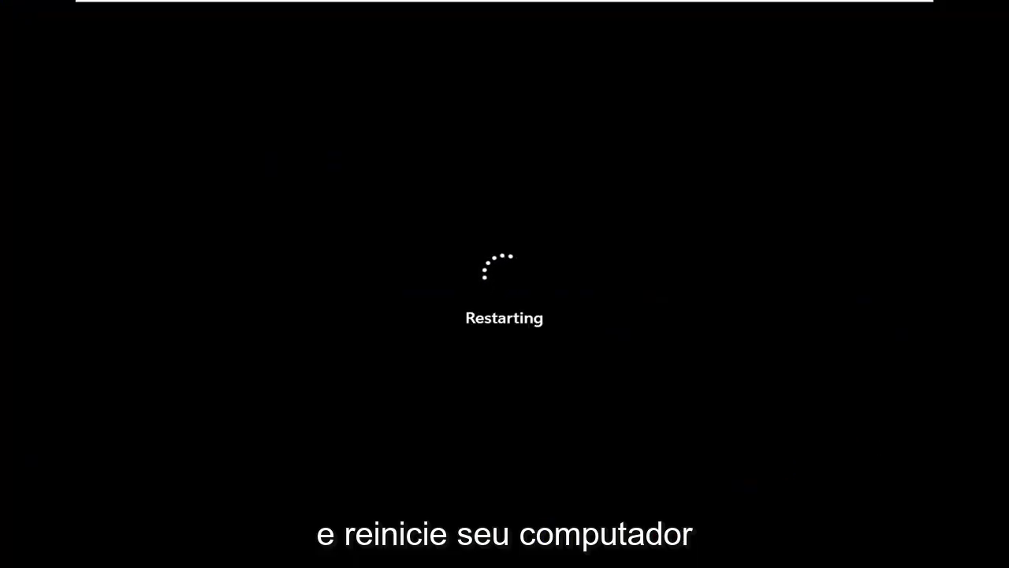